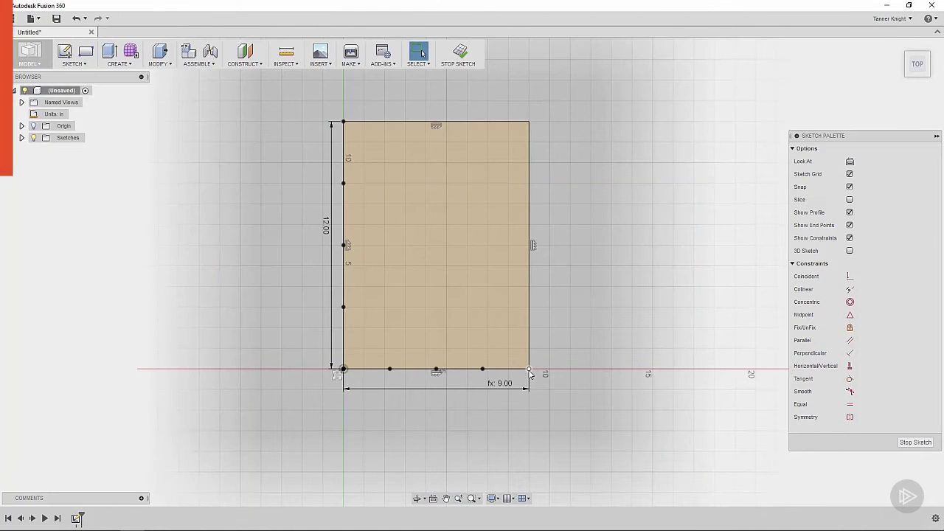
# Draw three vertical lines across the rectangle from the bottom edge to the top edge
pyautogui.press('l')
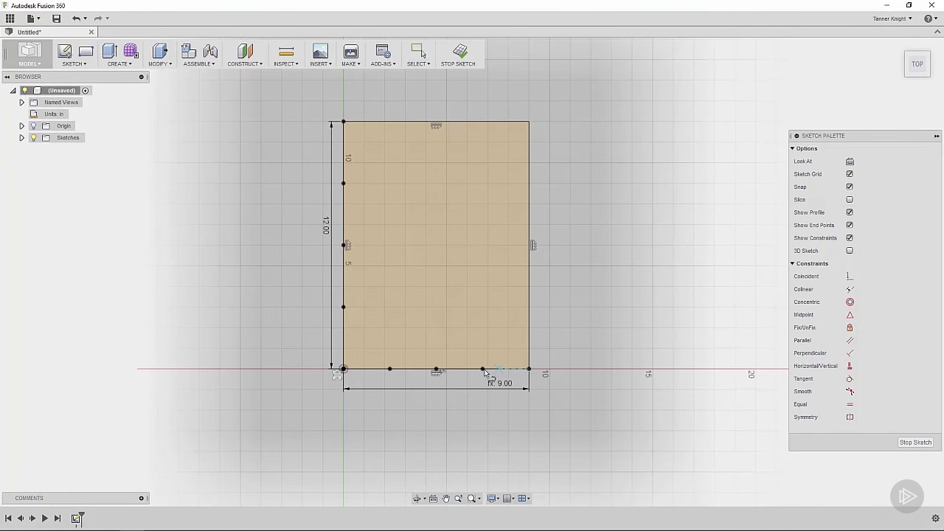
pyautogui.click(482, 368)
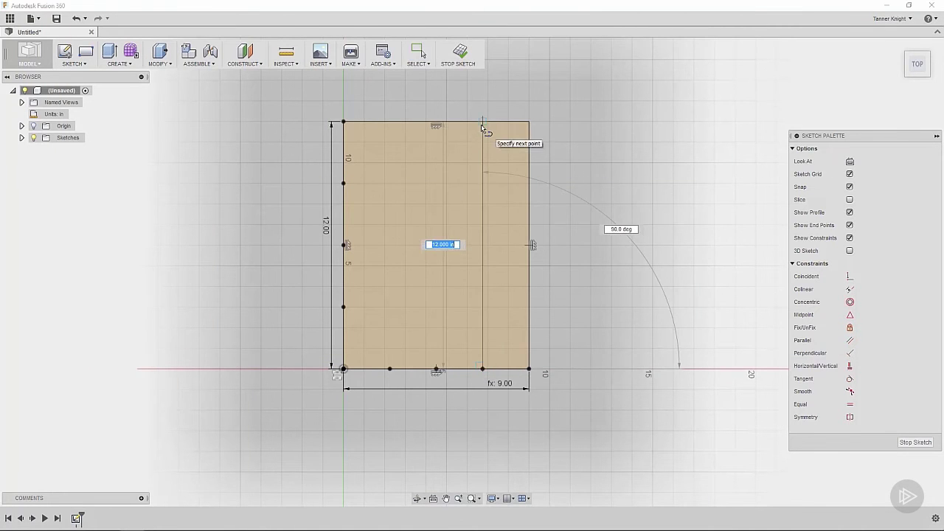
pyautogui.doubleClick(482, 122)
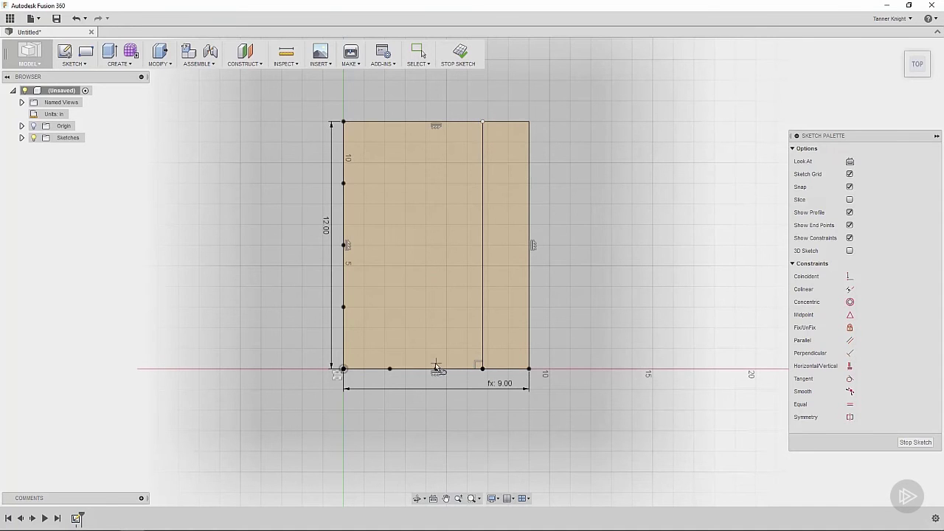
pyautogui.click(436, 368)
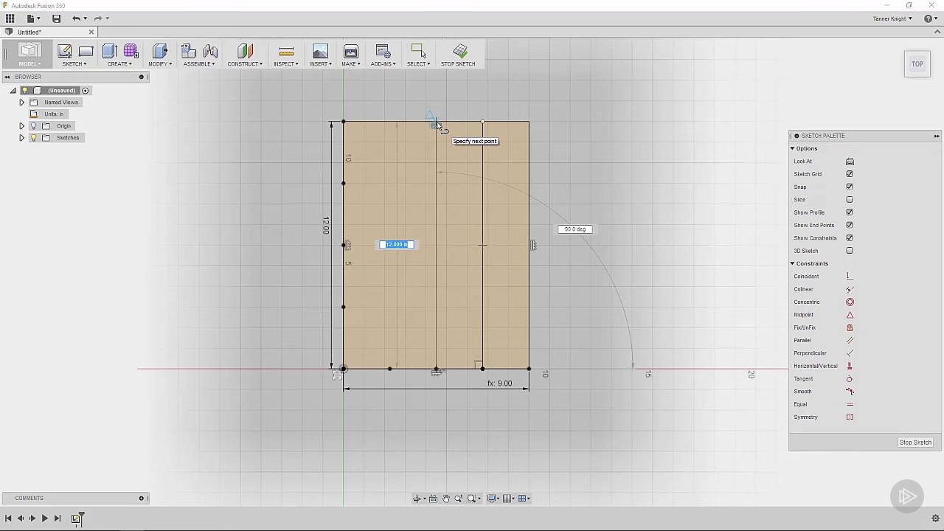
pyautogui.doubleClick(437, 122)
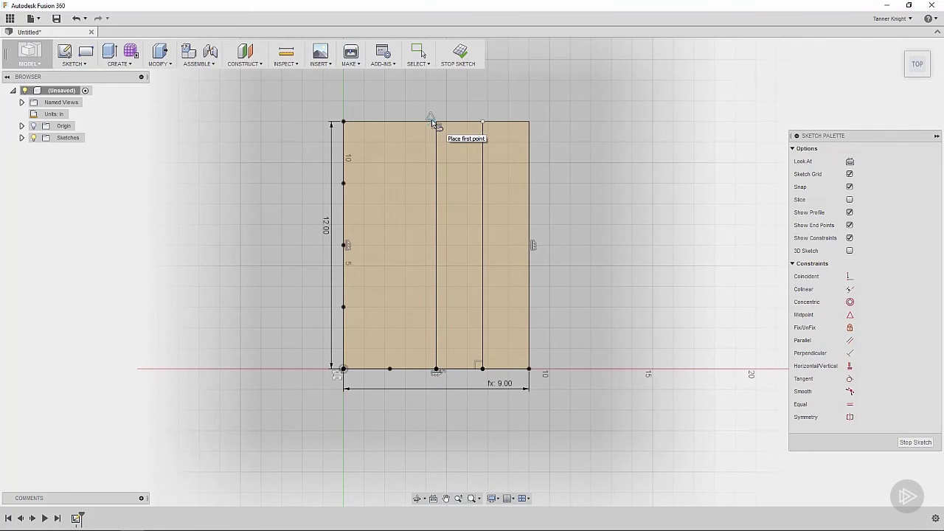
pyautogui.click(390, 368)
pyautogui.doubleClick(390, 122)
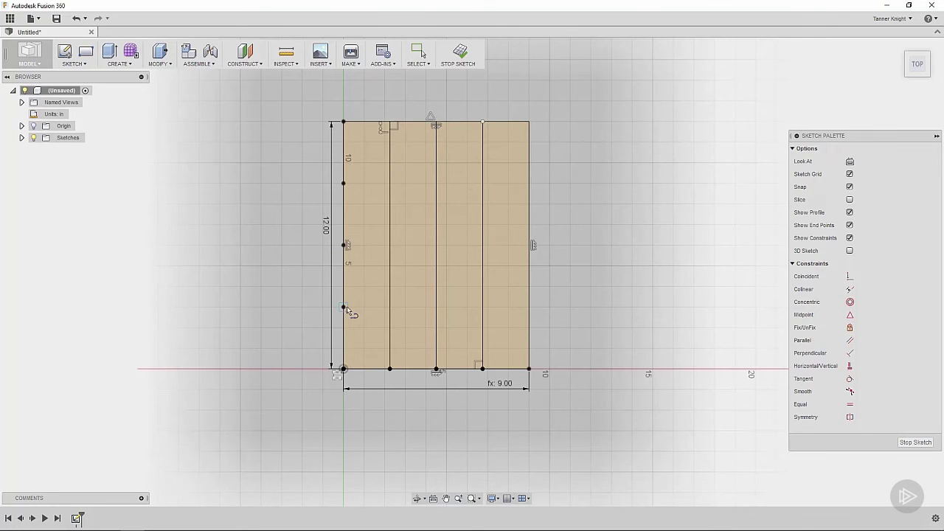
# Draw three horizontal lines across the rectangle from the left edge to the right edge
pyautogui.click(343, 306)
pyautogui.doubleClick(528, 306)
pyautogui.click(344, 244)
pyautogui.doubleClick(529, 244)
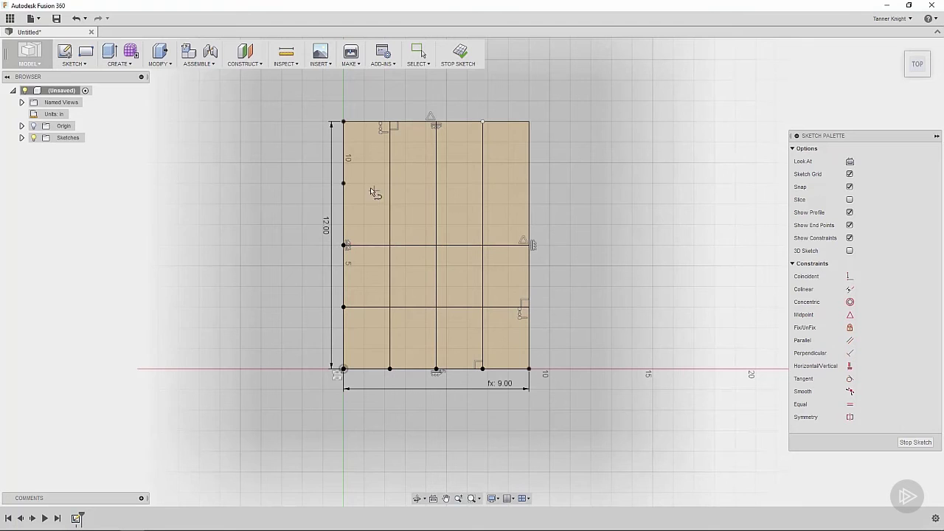
pyautogui.click(344, 183)
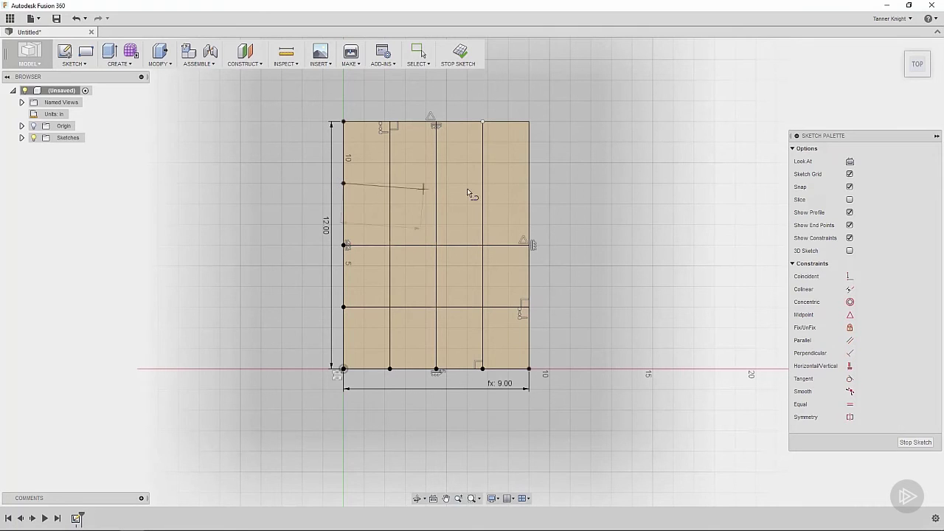
pyautogui.doubleClick(529, 183)
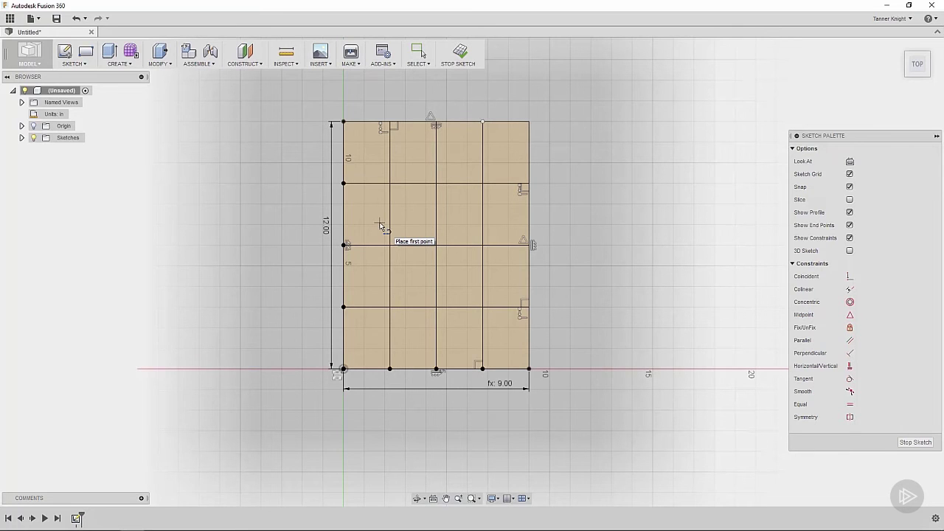
# Trim the top edge, upper right-edge segment and inner vertical segment of the top-right cells
pyautogui.press('t')
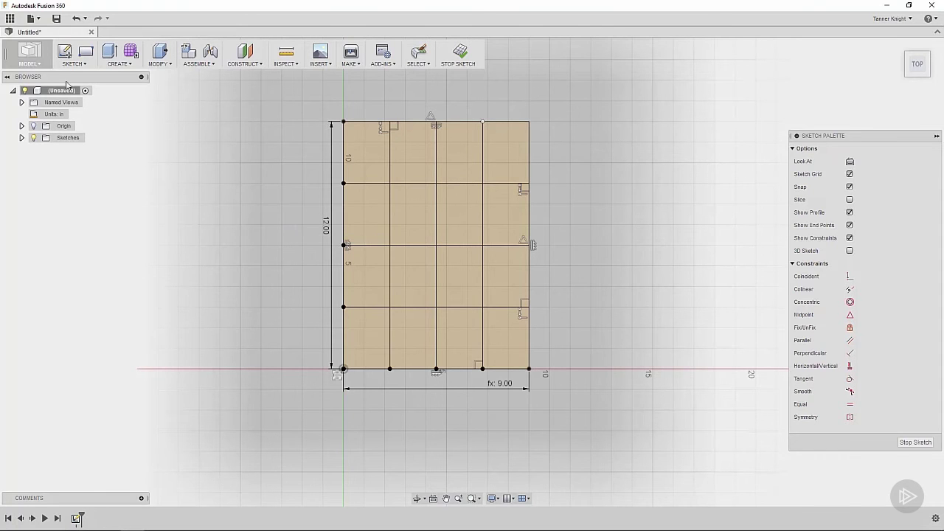
pyautogui.click(86, 65)
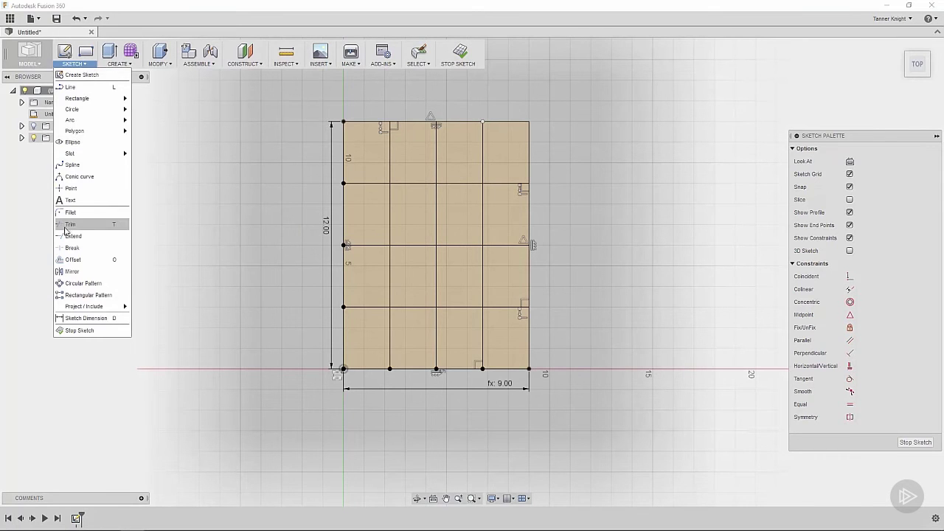
pyautogui.click(466, 126)
pyautogui.click(469, 126)
pyautogui.click(529, 148)
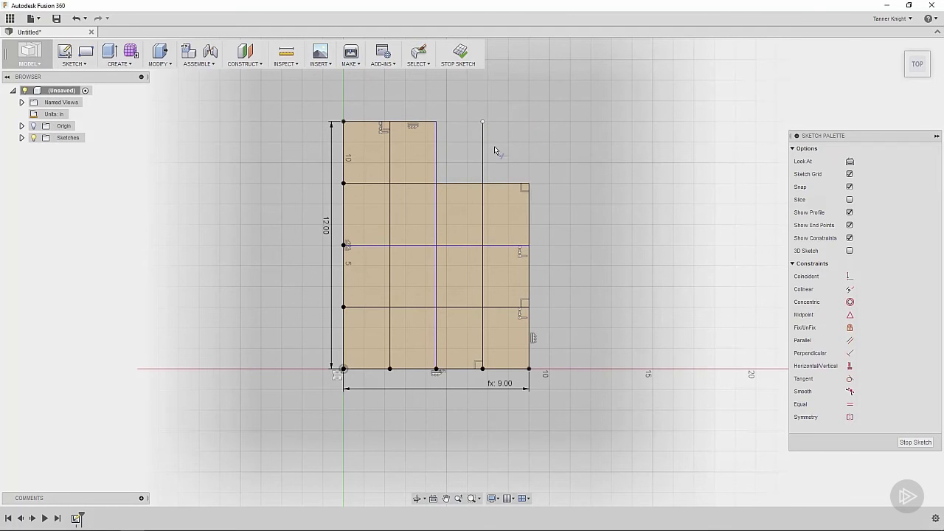
pyautogui.click(484, 151)
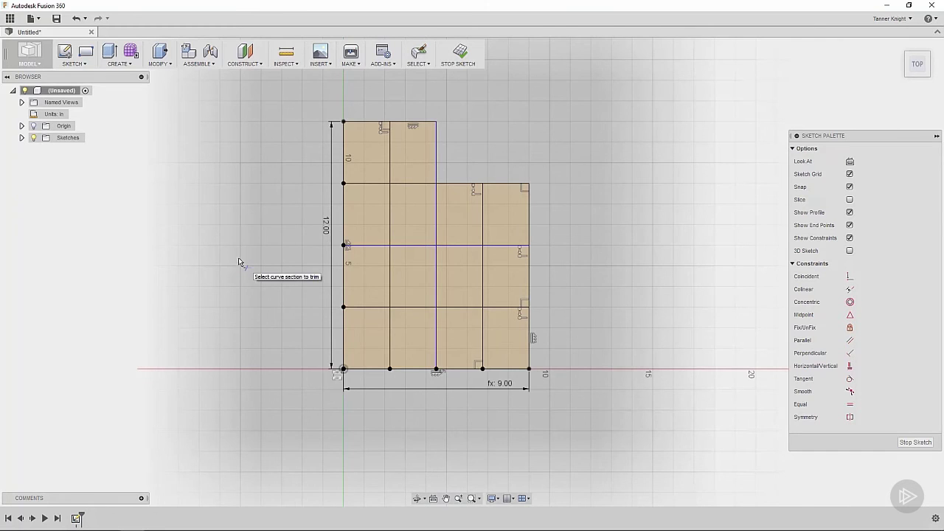
# Trim the leftover line segment remaining in the top row of the grid
pyautogui.scroll(3, 245, 271)
pyautogui.scroll(-2, 246, 271)
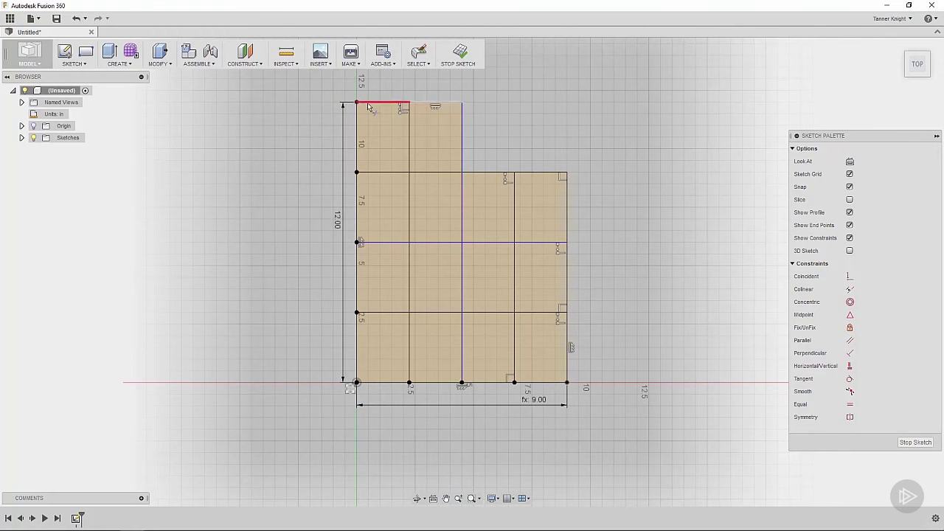
pyautogui.click(405, 138)
# Draw a near-circle three-point arc with both ends on the top-row dividing line
pyautogui.click(76, 63)
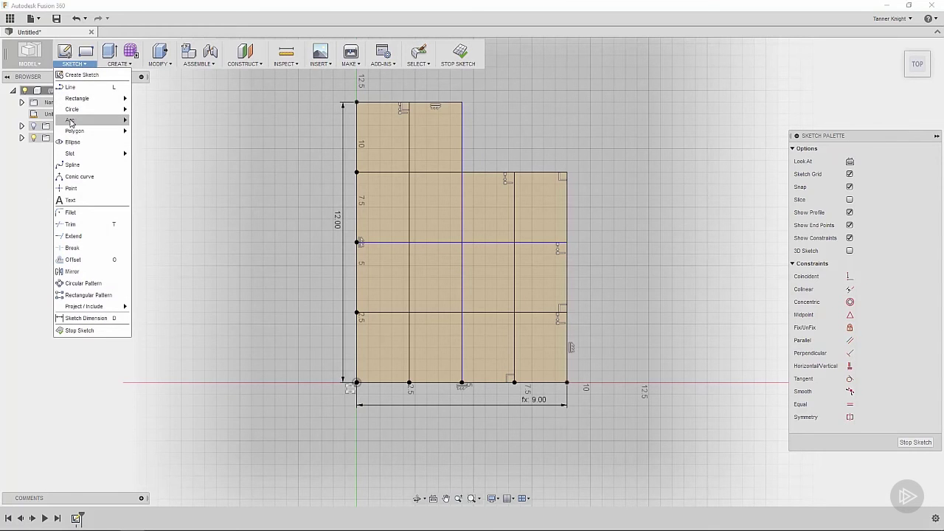
pyautogui.moveTo(70, 121)
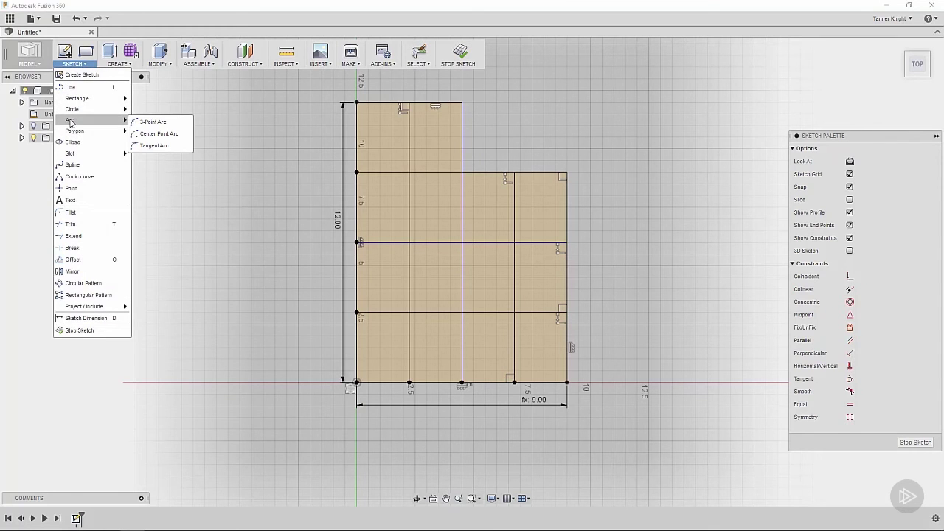
pyautogui.click(145, 123)
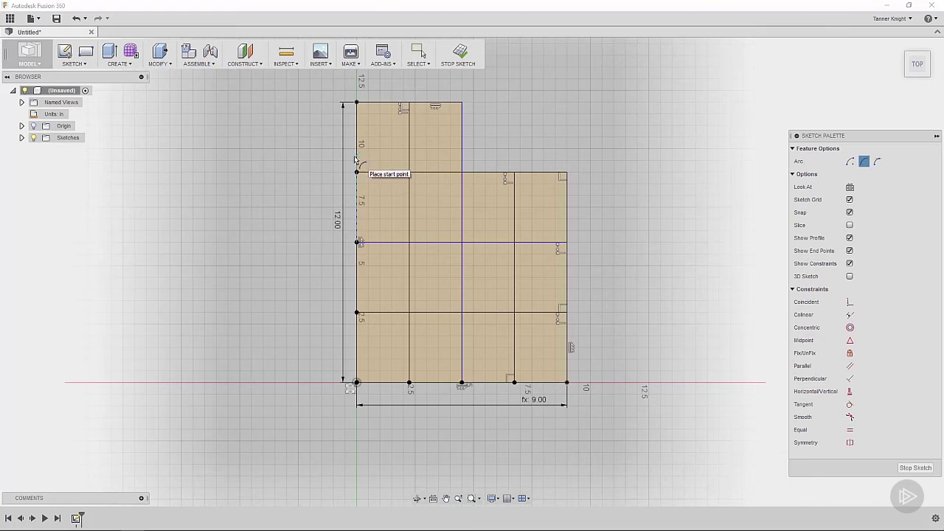
pyautogui.click(409, 135)
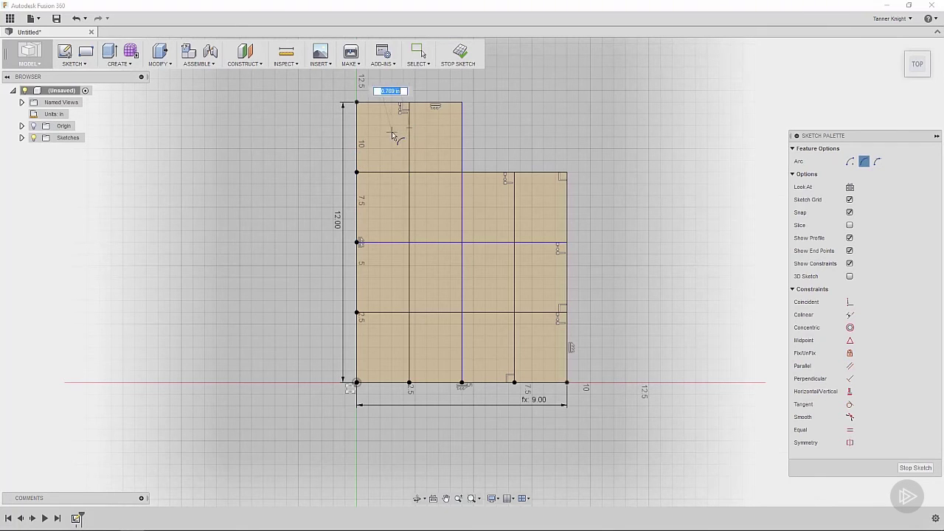
pyautogui.click(413, 151)
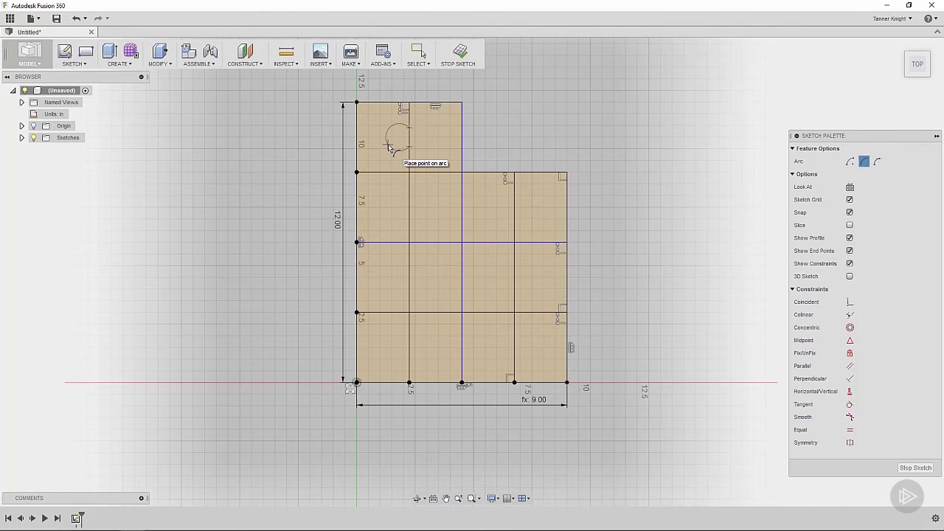
pyautogui.click(388, 148)
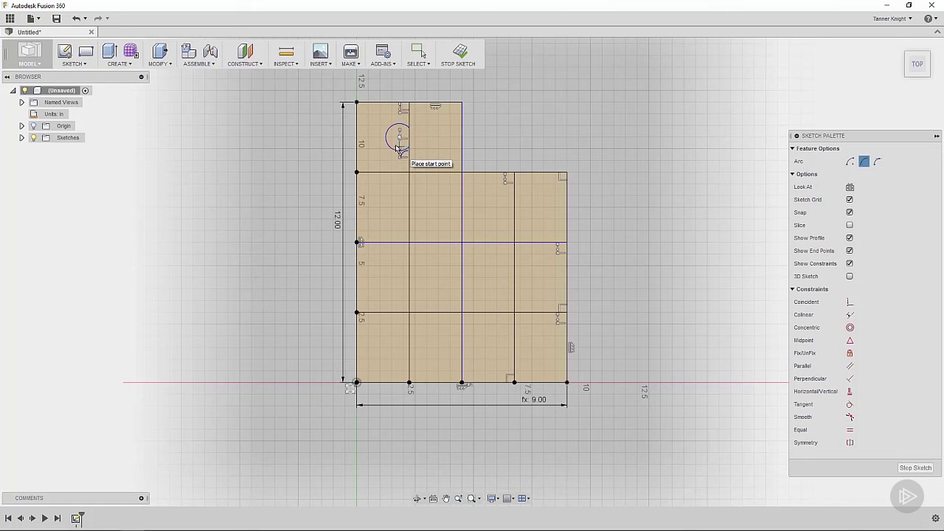
# Dimension the tab arc to radius 0.5 and its endpoint gap to 0.5
pyautogui.press('d')
pyautogui.click(391, 151)
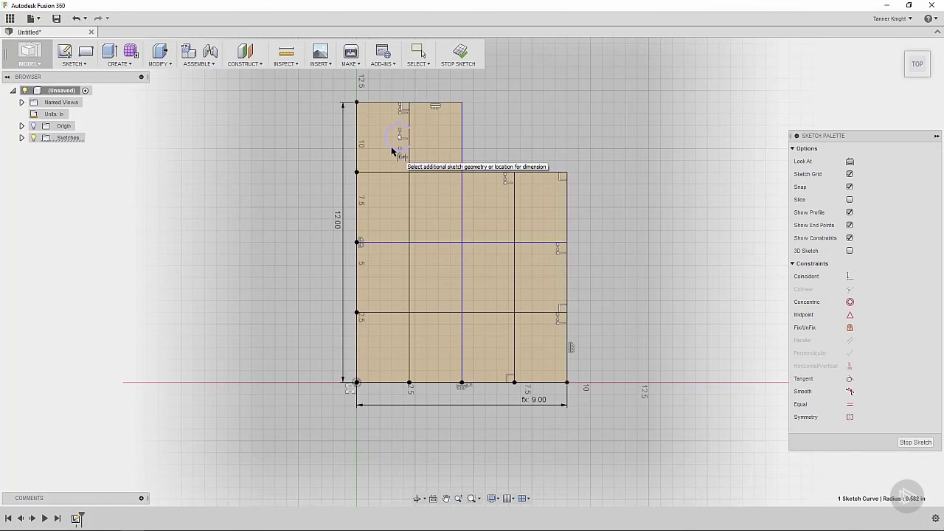
pyautogui.click(312, 159)
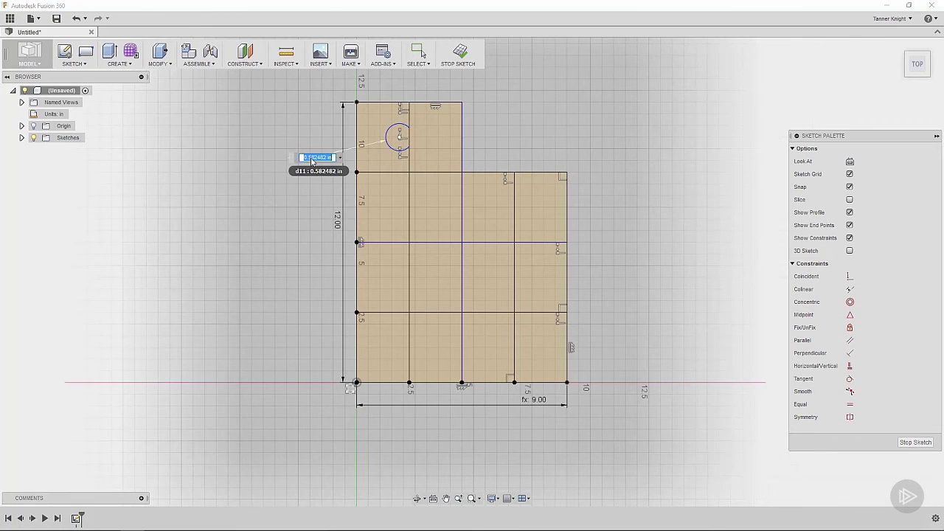
pyautogui.write('.5')
pyautogui.press('Return')
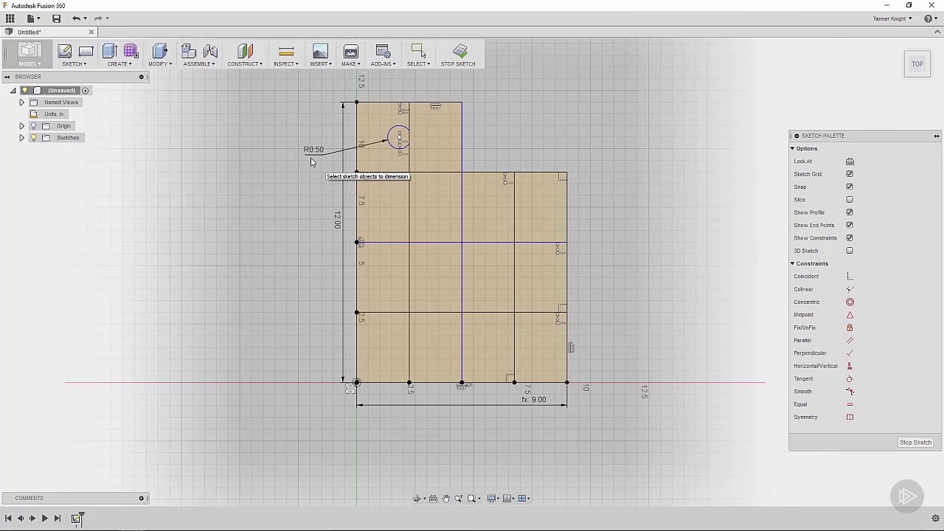
pyautogui.click(410, 145)
pyautogui.click(409, 131)
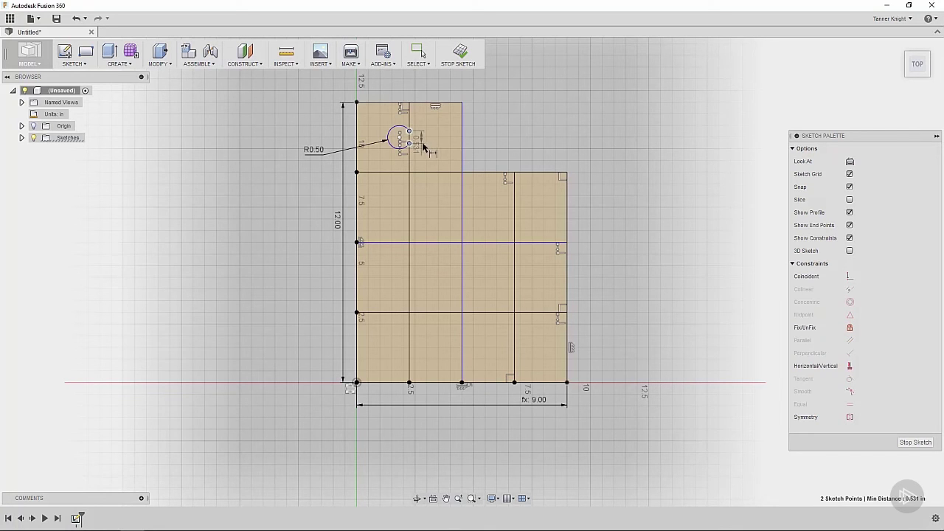
pyautogui.click(429, 142)
pyautogui.write('.5')
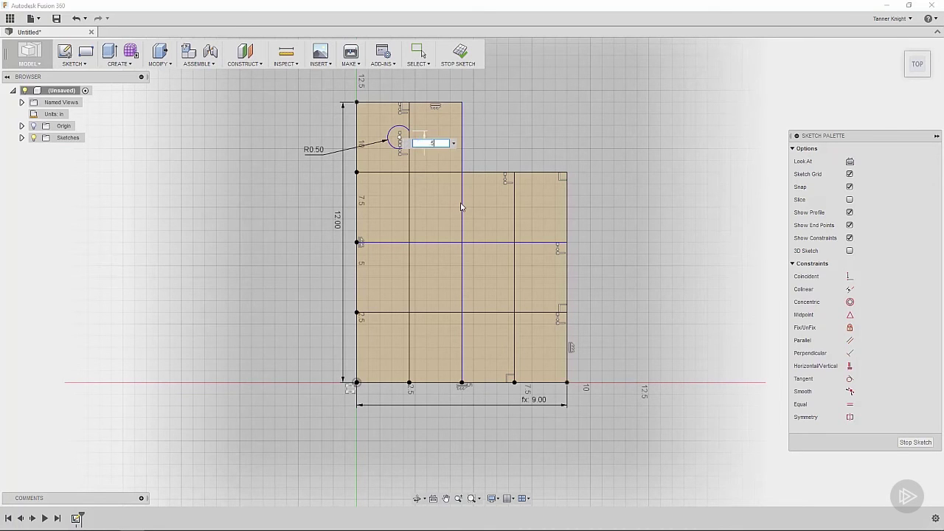
pyautogui.press('Return')
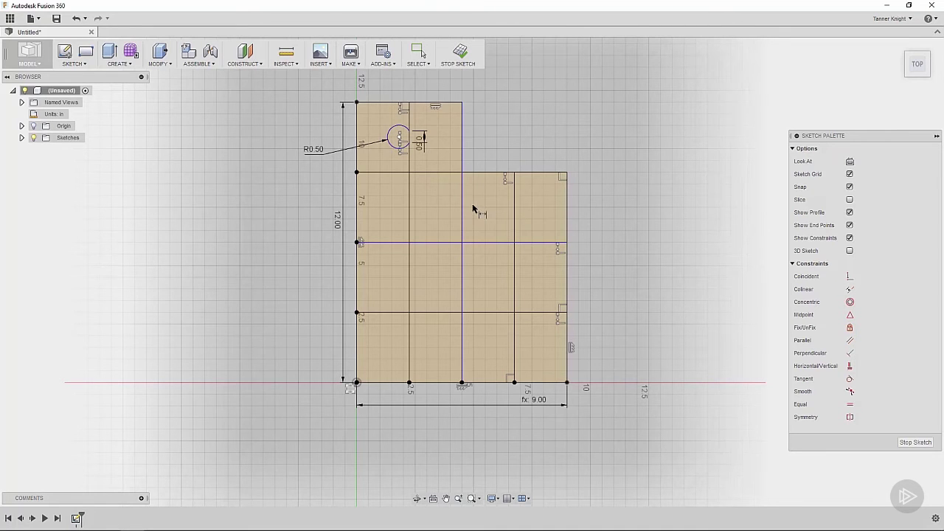
# Trim the edge segment between the arc's ends and test-drag the tab to check constraints
pyautogui.press('t')
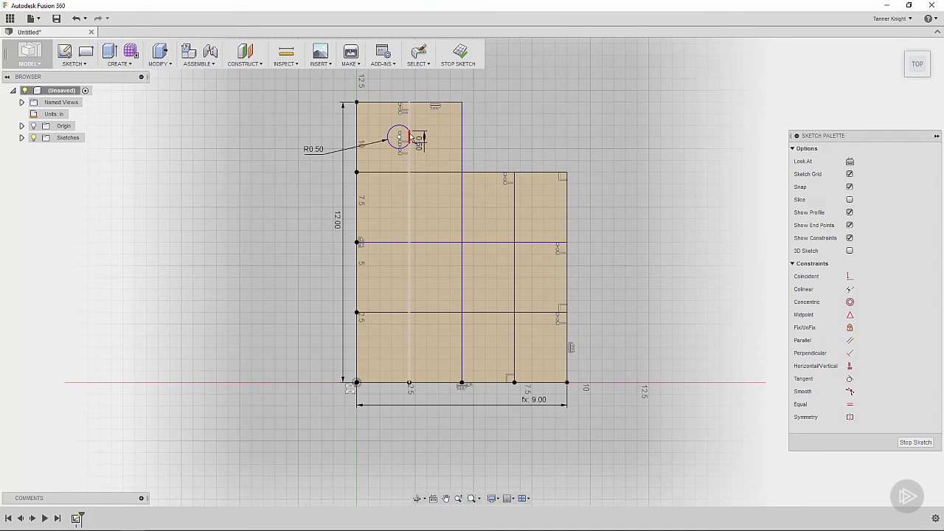
pyautogui.click(409, 138)
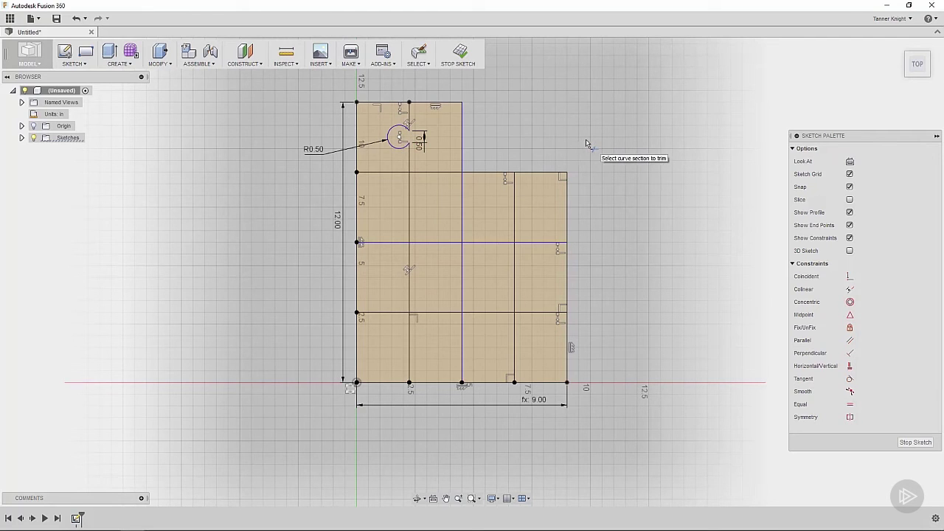
pyautogui.press('Escape')
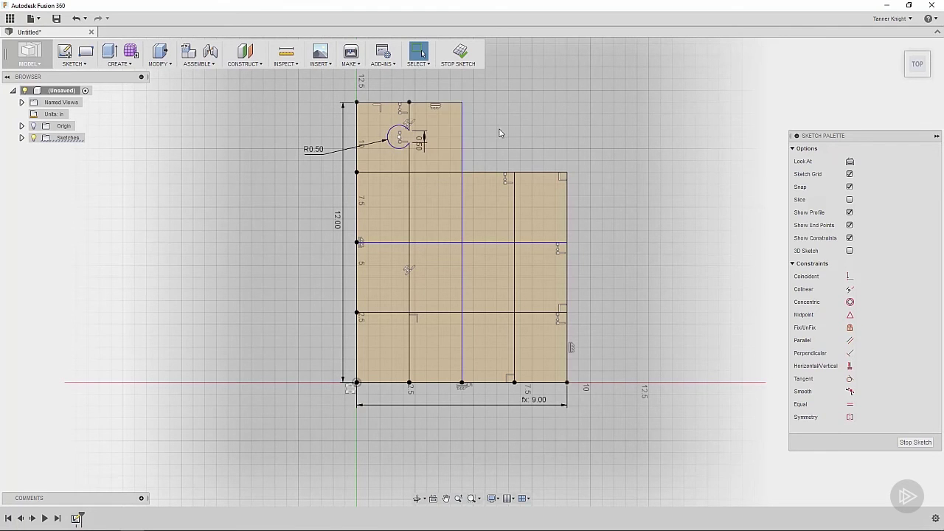
pyautogui.moveTo(411, 133)
pyautogui.mouseDown()
pyautogui.moveTo(411, 124)
pyautogui.moveTo(411, 168)
pyautogui.moveTo(411, 137)
pyautogui.mouseUp()
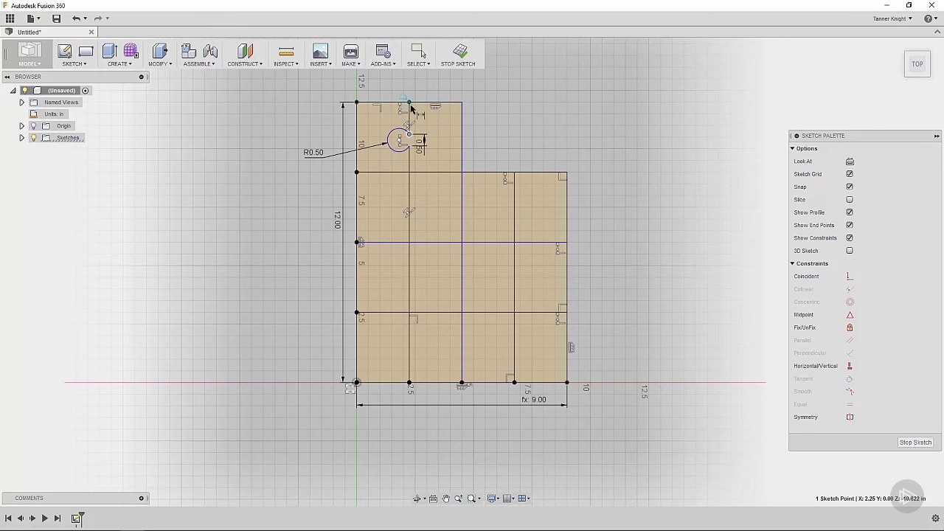
# Dimension the circle centre 1.25 below the top edge's midpoint
pyautogui.click(410, 102)
pyautogui.click(409, 133)
pyautogui.click(502, 88)
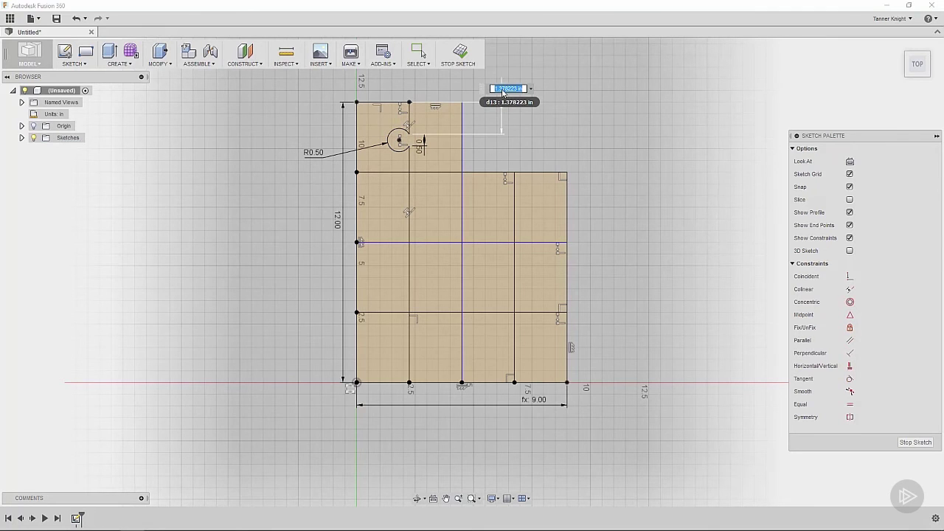
pyautogui.write('1.25')
pyautogui.press('Return')
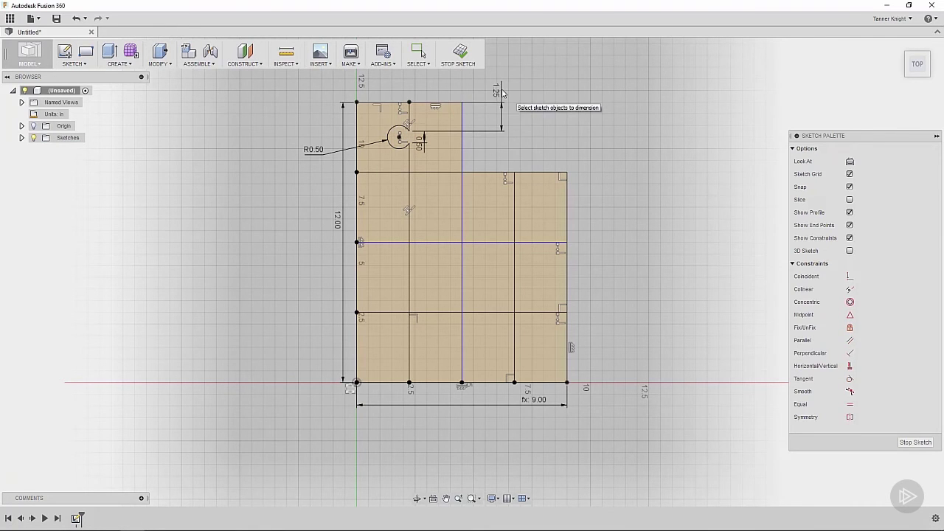
# Drag the circle's centre point to confirm it is locked, then clear the selection
pyautogui.click(408, 135)
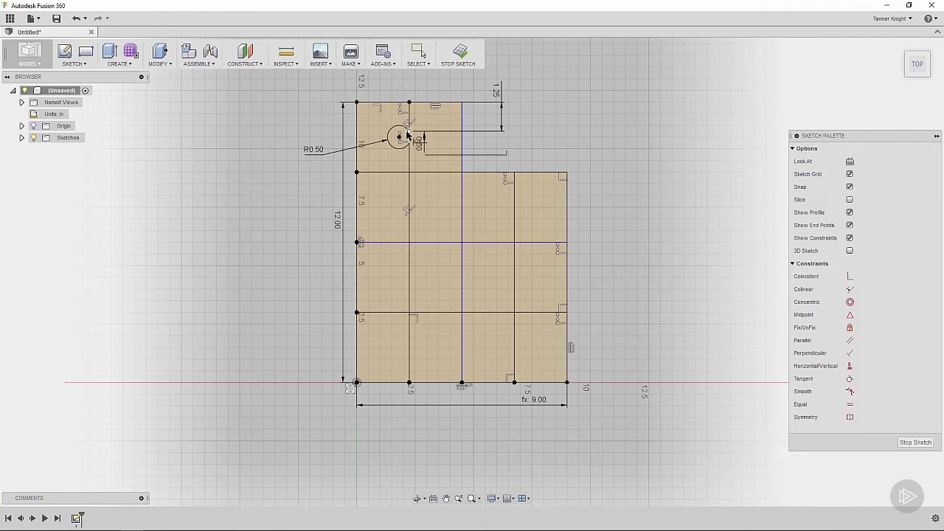
pyautogui.press('Escape')
pyautogui.click(410, 134)
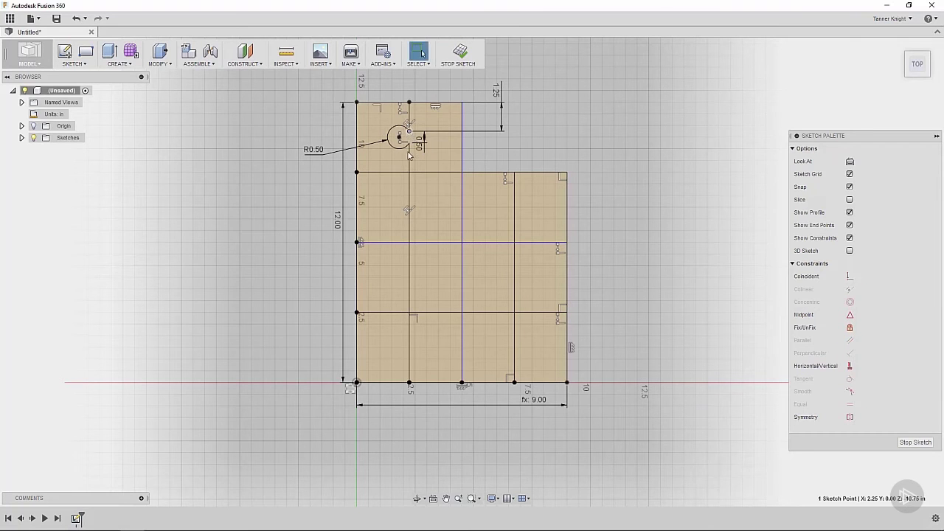
pyautogui.moveTo(411, 138); pyautogui.dragTo(410, 147)
pyautogui.click(595, 136)
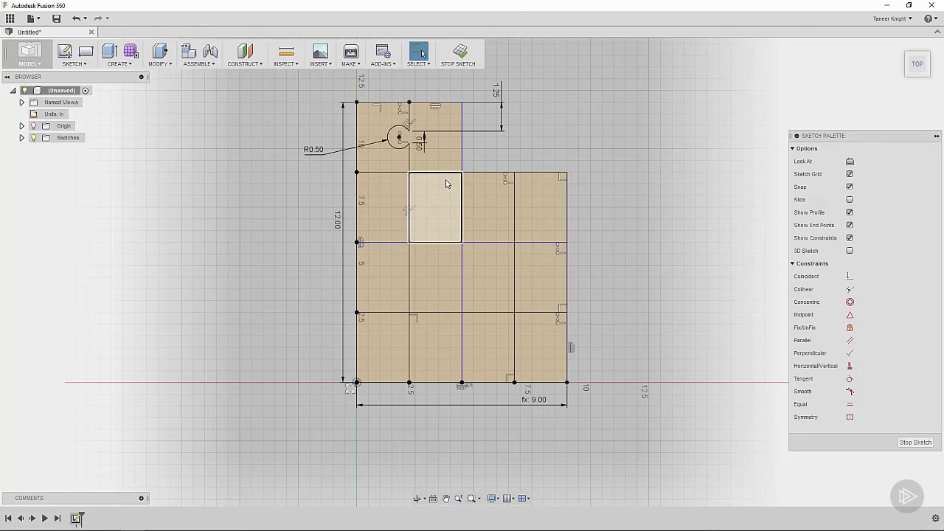
# Draw three circles straddling the shared edges in the upper part of the grid
pyautogui.click(74, 63)
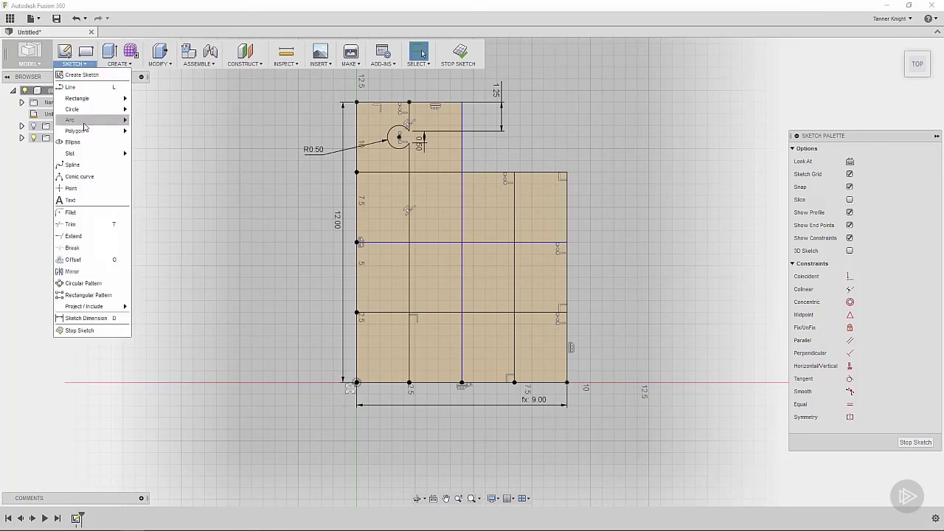
pyautogui.click(92, 117)
pyautogui.click(417, 210)
pyautogui.click(468, 208)
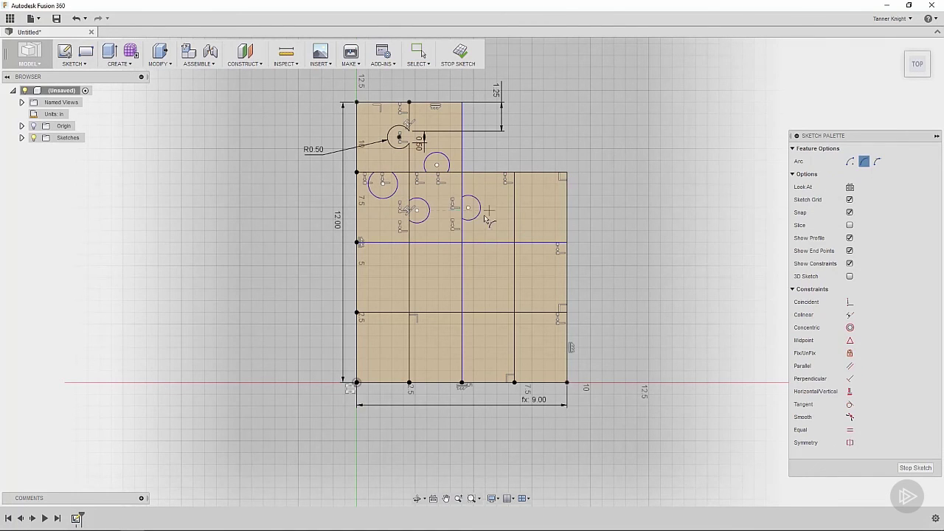
pyautogui.click(506, 209)
pyautogui.click(545, 231)
pyautogui.click(487, 252)
pyautogui.click(441, 233)
# Add circles straddling the remaining shared edges in the middle and bottom rows
pyautogui.click(385, 253)
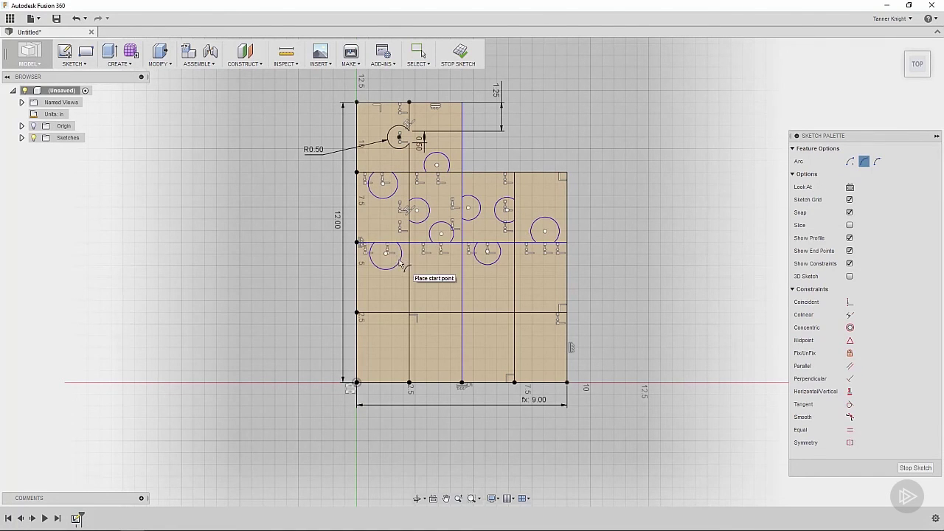
pyautogui.click(399, 290)
pyautogui.click(435, 299)
pyautogui.click(474, 283)
pyautogui.click(522, 284)
pyautogui.click(545, 325)
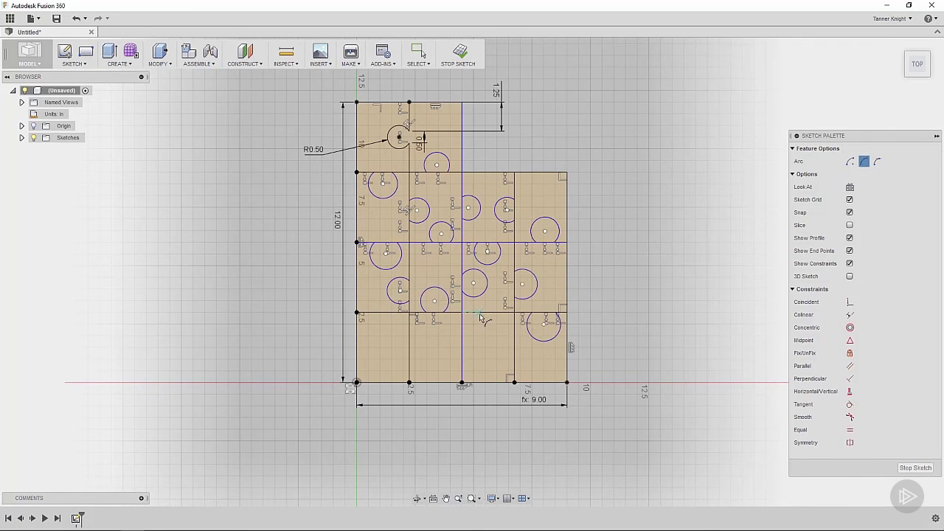
pyautogui.click(491, 322)
pyautogui.click(504, 357)
pyautogui.click(452, 349)
pyautogui.click(424, 364)
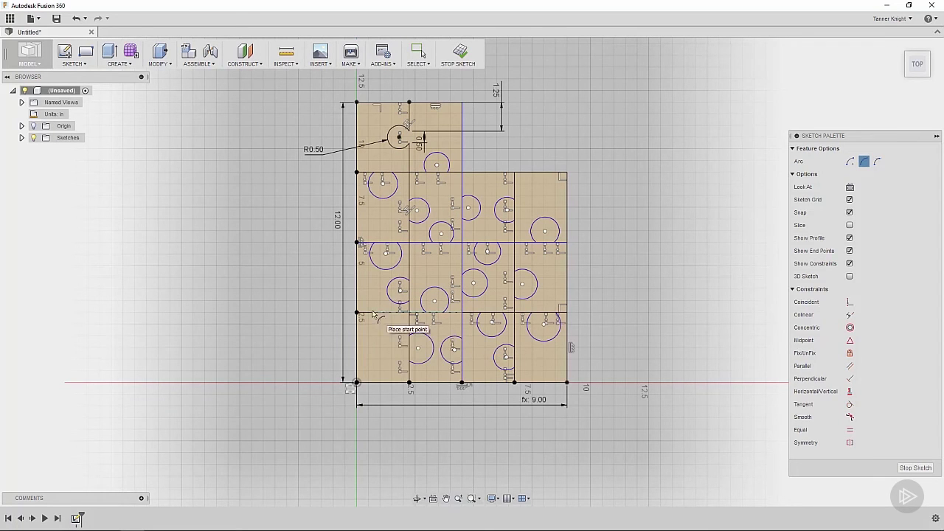
pyautogui.click(393, 344)
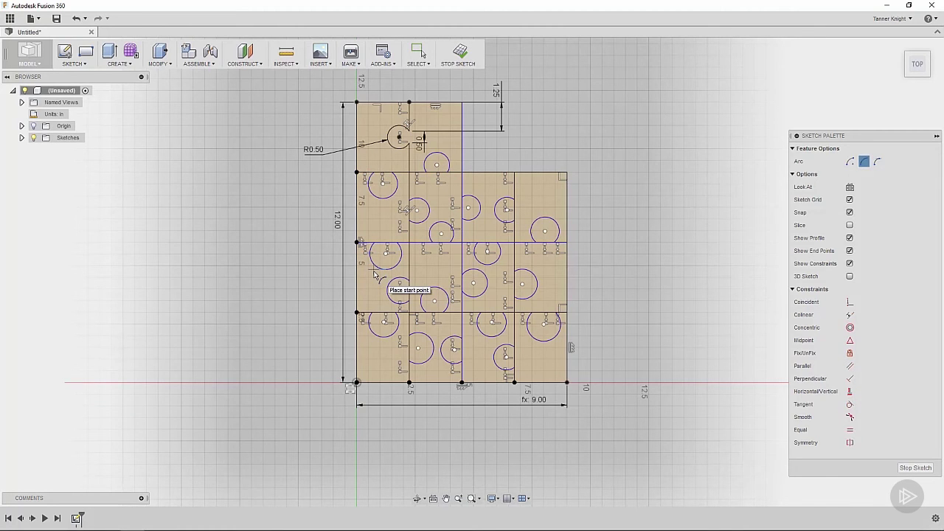
# Apply Equal constraints making the upper circles match the top R0.50 circle
pyautogui.click(850, 430)
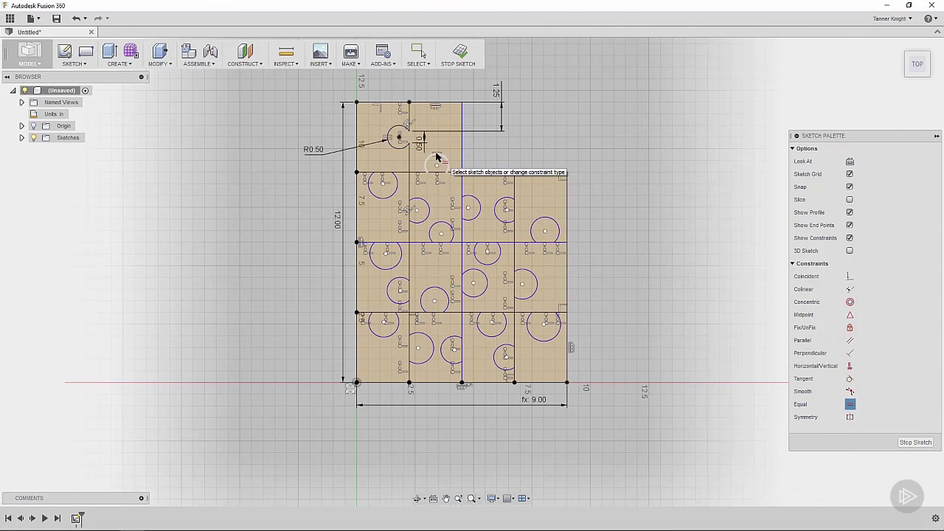
pyautogui.click(397, 150)
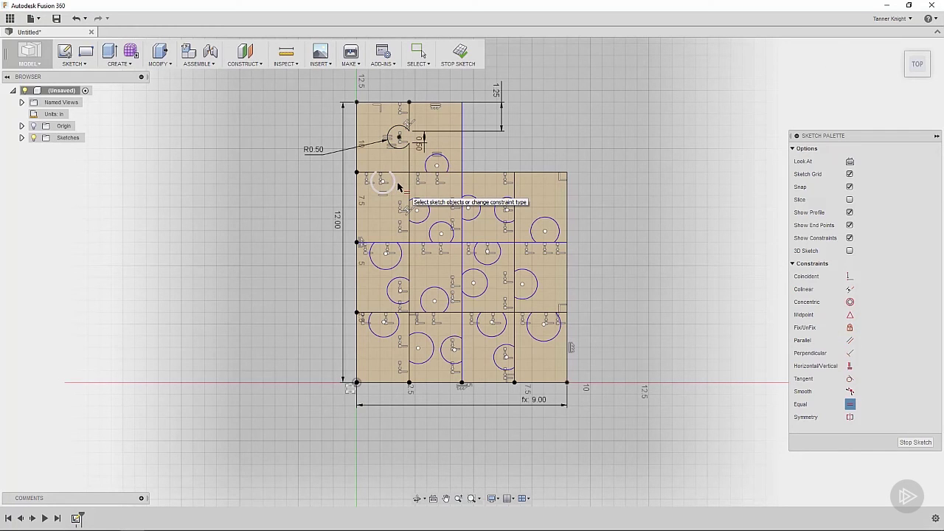
pyautogui.click(396, 140)
pyautogui.click(418, 207)
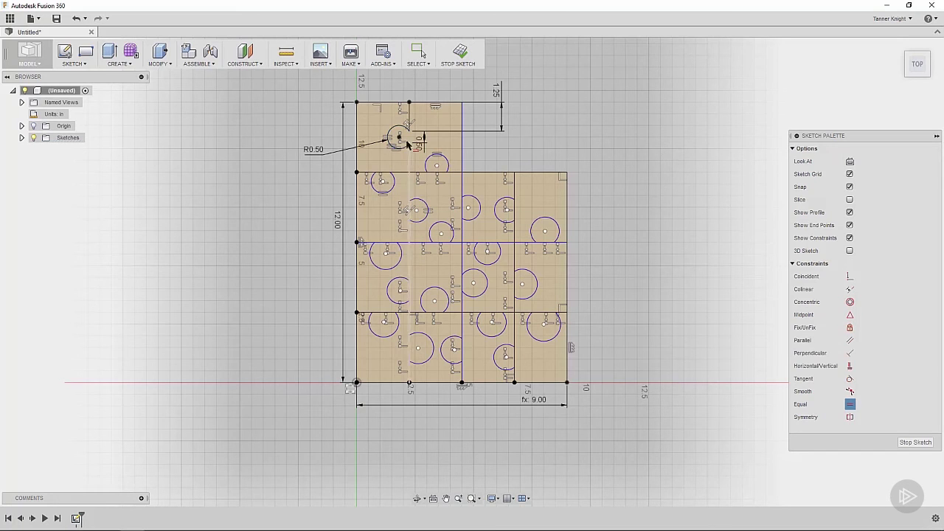
pyautogui.press('Escape')
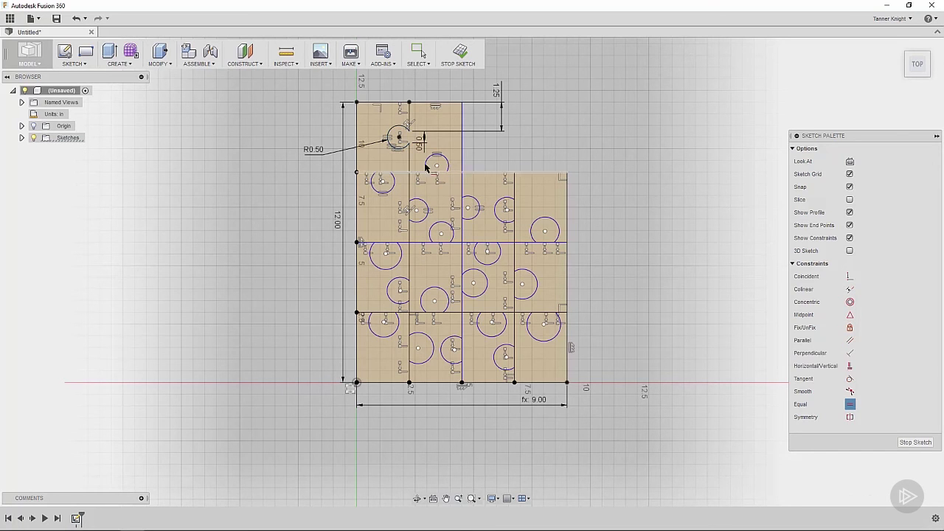
pyautogui.click(403, 149)
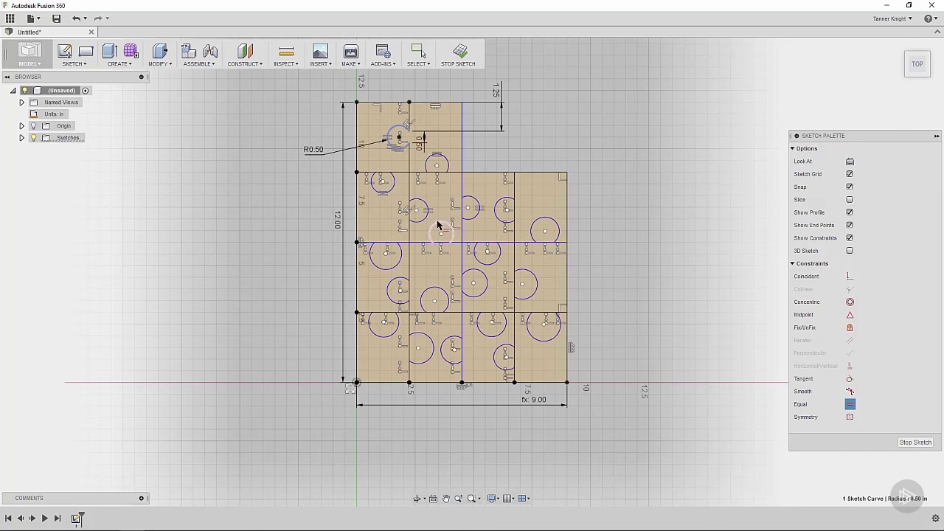
pyautogui.click(438, 226)
pyautogui.click(401, 147)
pyautogui.click(495, 206)
pyautogui.click(393, 139)
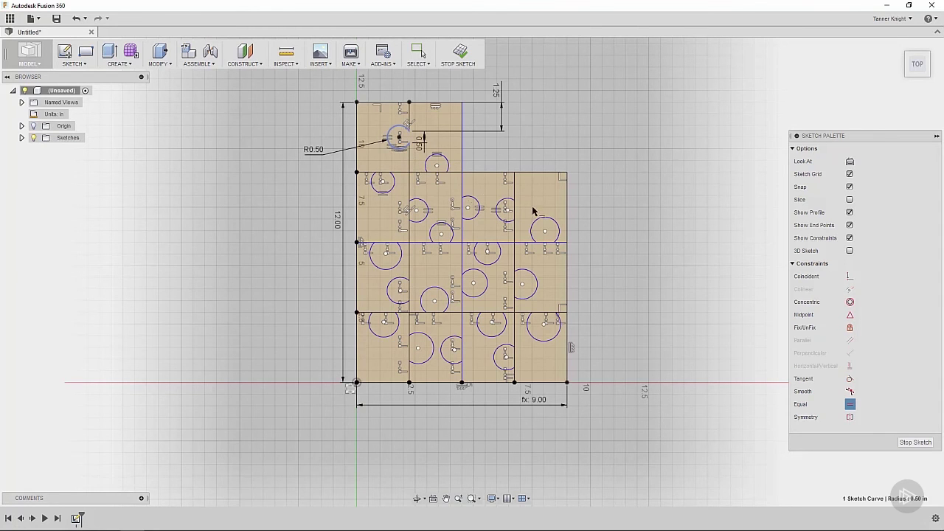
pyautogui.click(545, 217)
pyautogui.click(401, 147)
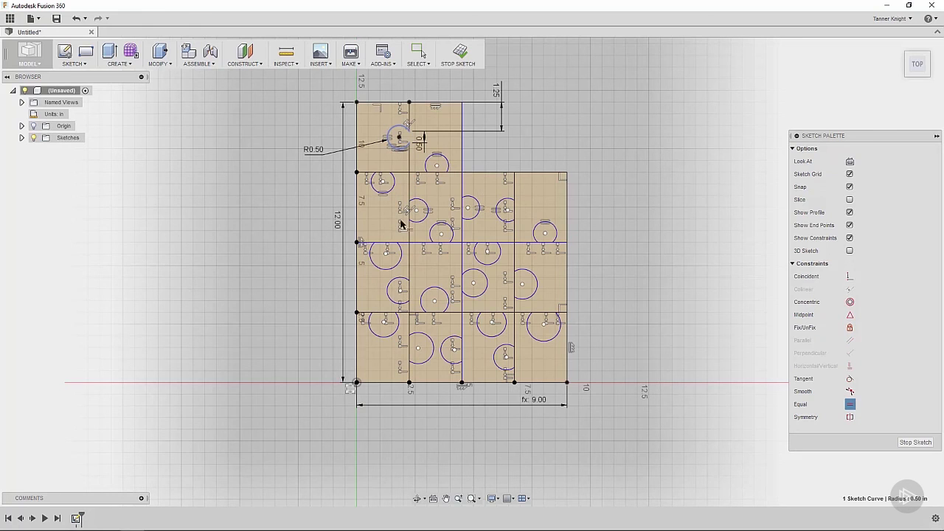
pyautogui.click(380, 244)
# Make the remaining centre, lower and bottom-row circles equal to the R0.50 circle
pyautogui.click(391, 247)
pyautogui.click(477, 258)
pyautogui.click(393, 141)
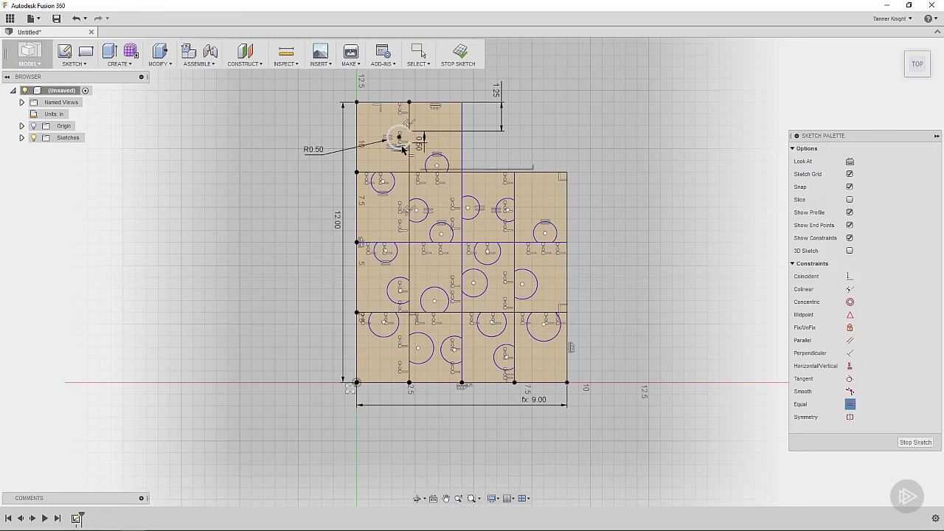
pyautogui.click(426, 290)
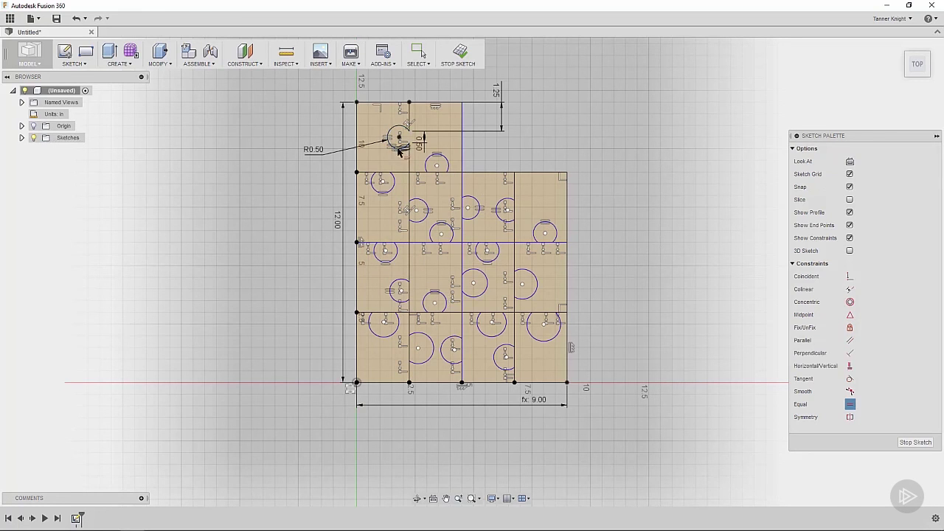
pyautogui.click(474, 270)
pyautogui.click(536, 276)
pyautogui.click(388, 309)
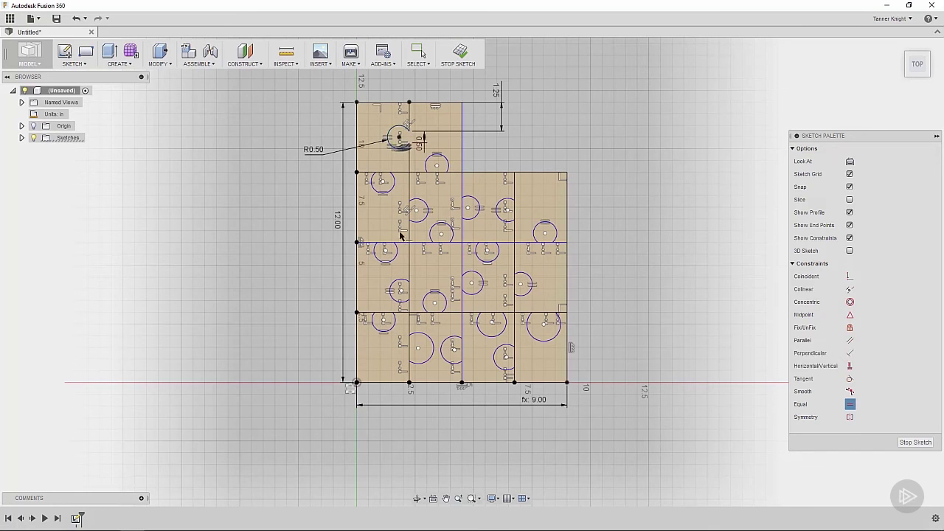
pyautogui.click(420, 332)
pyautogui.click(490, 333)
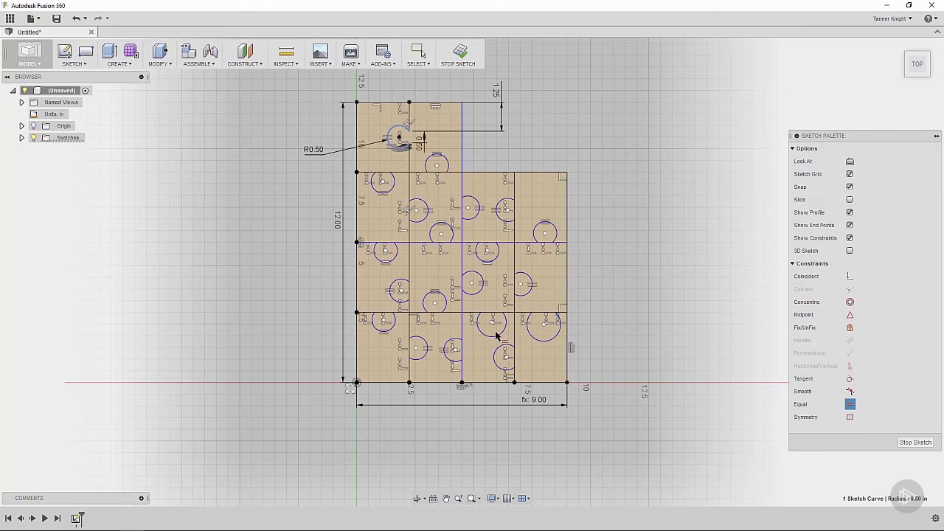
pyautogui.click(529, 330)
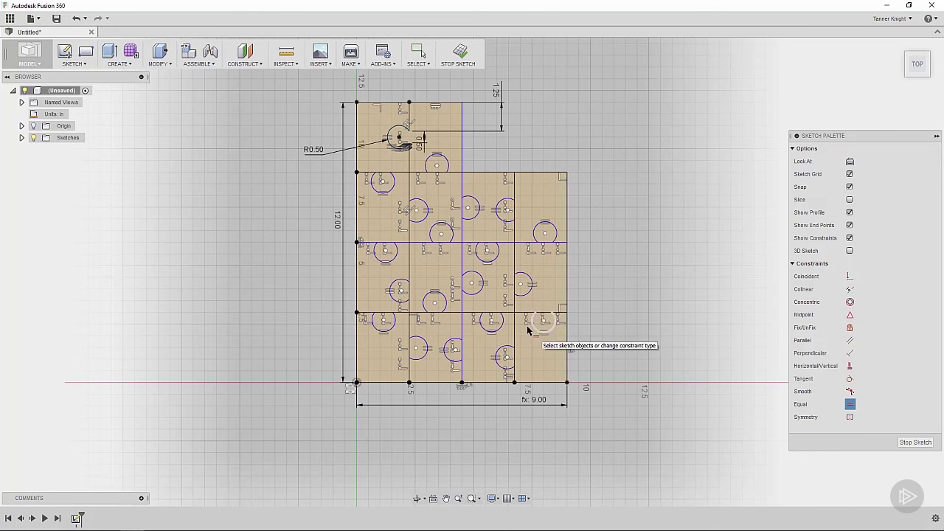
# Add 0.5 spacing dimensions for the first two tab circles
pyautogui.click(427, 172)
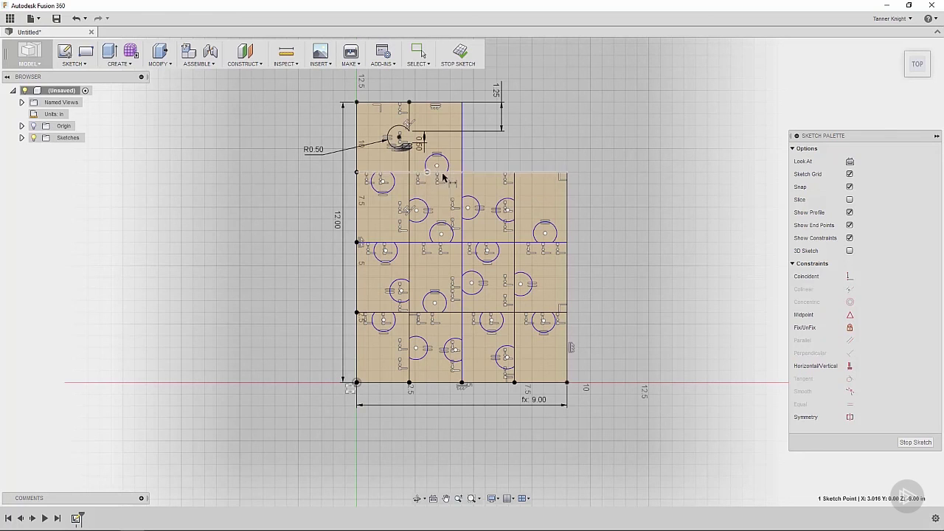
pyautogui.click(444, 172)
pyautogui.press('d')
pyautogui.click(447, 192)
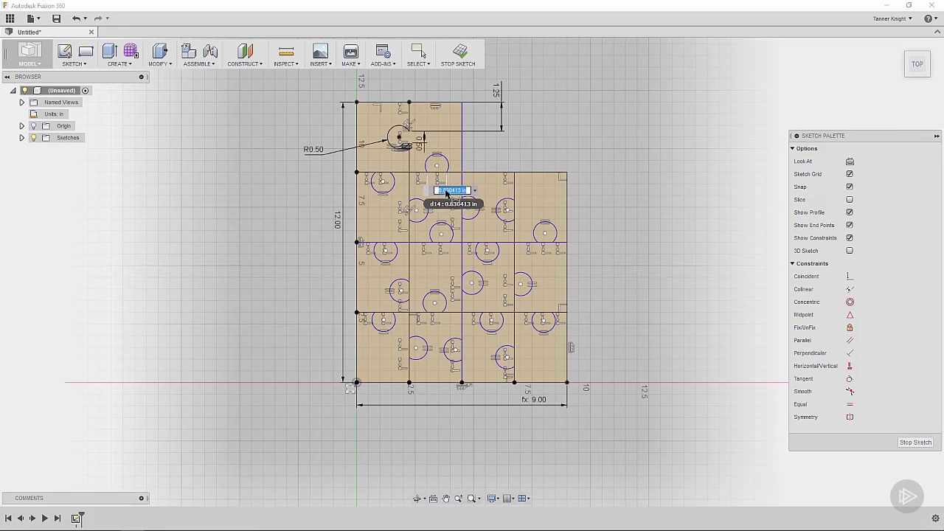
pyautogui.write('.5')
pyautogui.press('Return')
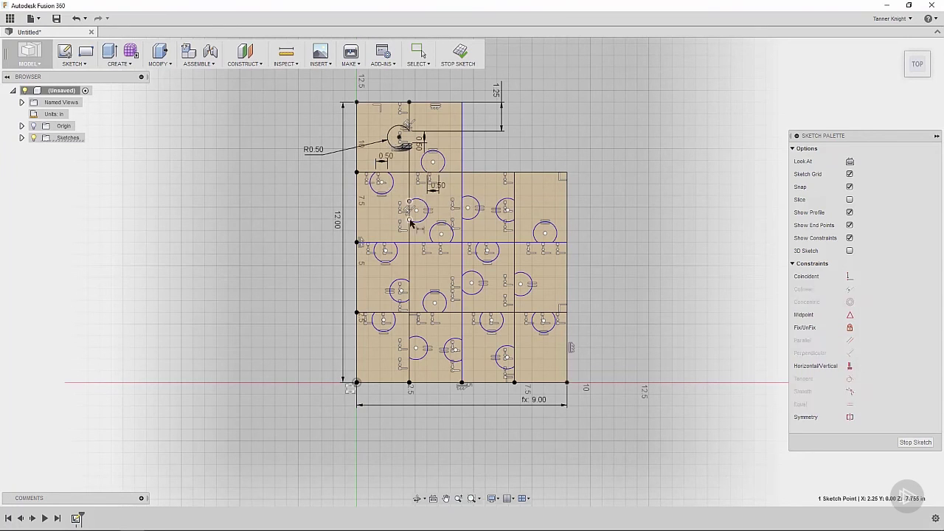
pyautogui.press('d')
pyautogui.click(448, 262)
pyautogui.write('.5')
pyautogui.press('Return')
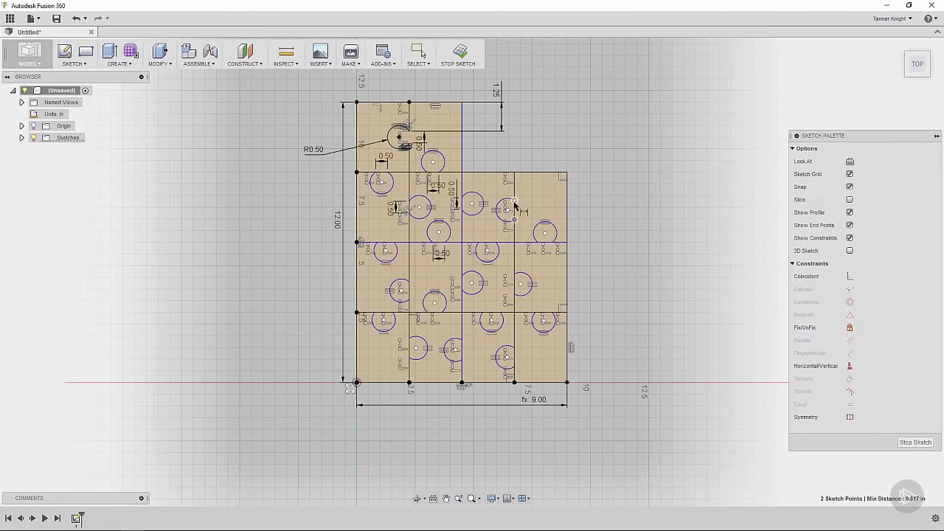
# Set 0.5 offsets for the next circles, including the lower-right one, from their grid lines
pyautogui.click(492, 233)
pyautogui.write('.5')
pyautogui.press('Return')
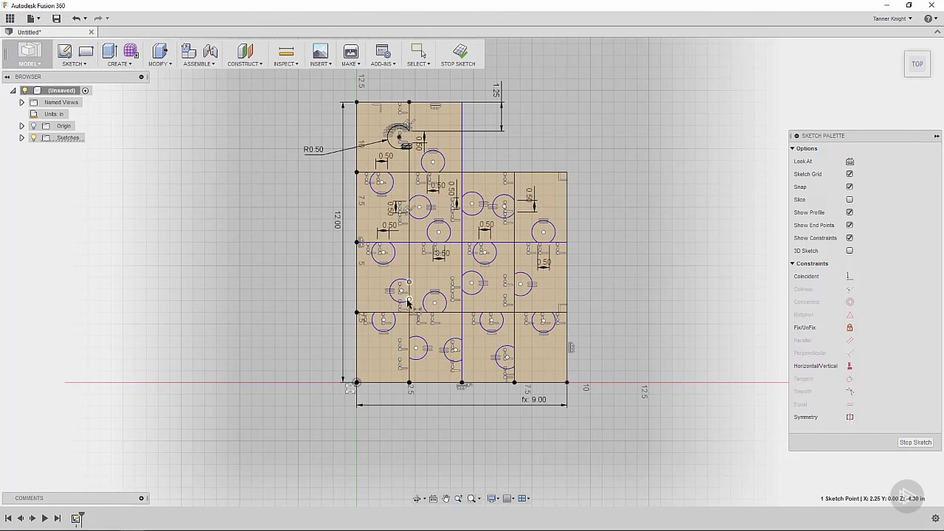
pyautogui.click(463, 279)
pyautogui.click(442, 270)
pyautogui.write('.5')
pyautogui.press('Return')
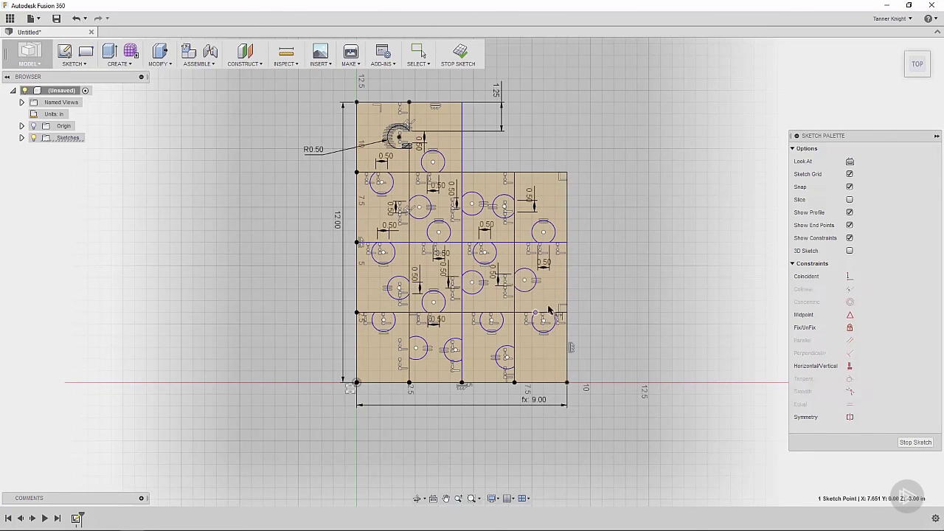
pyautogui.click(544, 293)
pyautogui.write('.5')
pyautogui.press('Return')
# Fix the last two circles with 0.5 dimensions to the grid lines they straddle
pyautogui.click(514, 349)
pyautogui.click(514, 366)
pyautogui.click(528, 369)
pyautogui.write('.5')
pyautogui.press('Return')
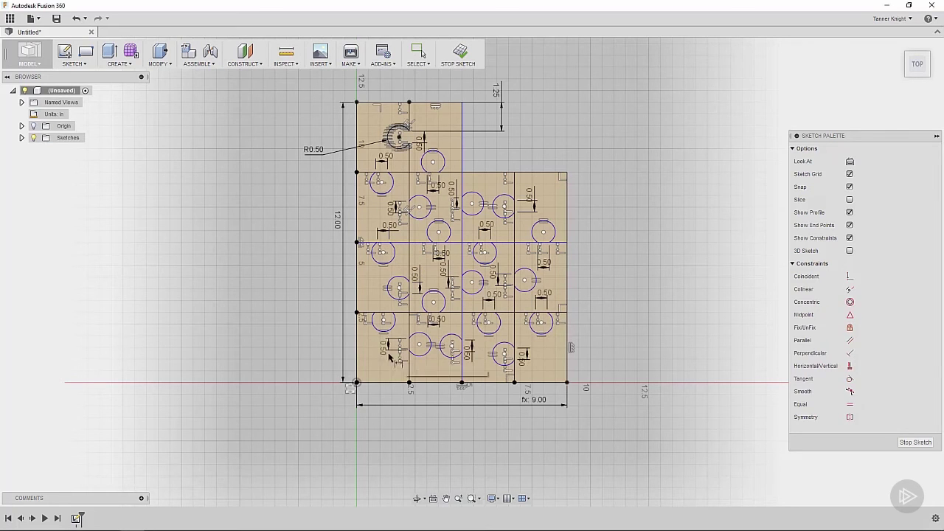
pyautogui.click(357, 312)
pyautogui.click(382, 321)
pyautogui.click(389, 309)
pyautogui.write('.5')
pyautogui.press('Return')
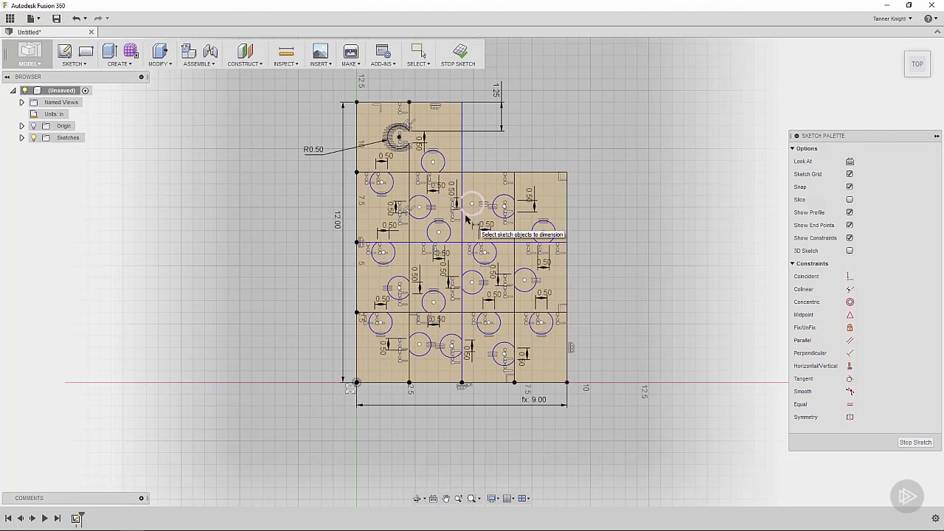
# Apply Horizontal/Vertical constraints to line up the upper and middle tab circle centres with their neighbours
pyautogui.click(851, 369)
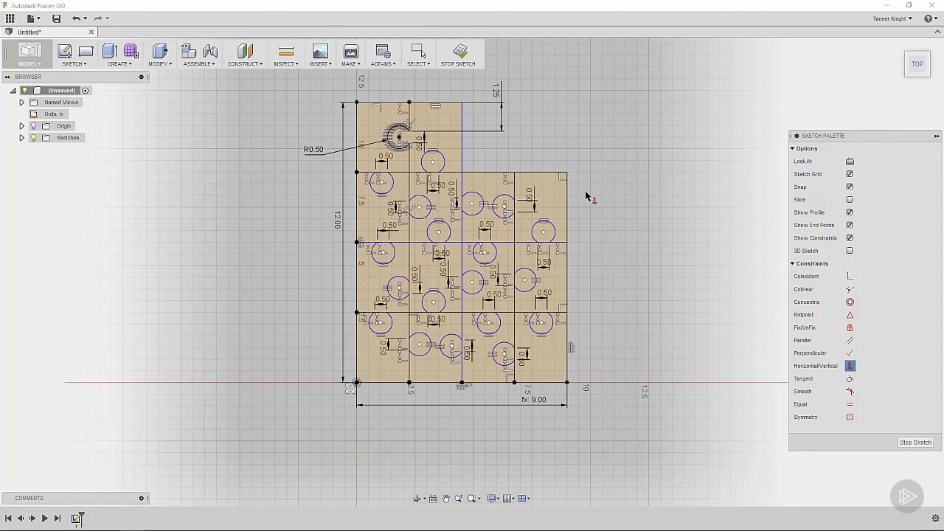
pyautogui.click(463, 198)
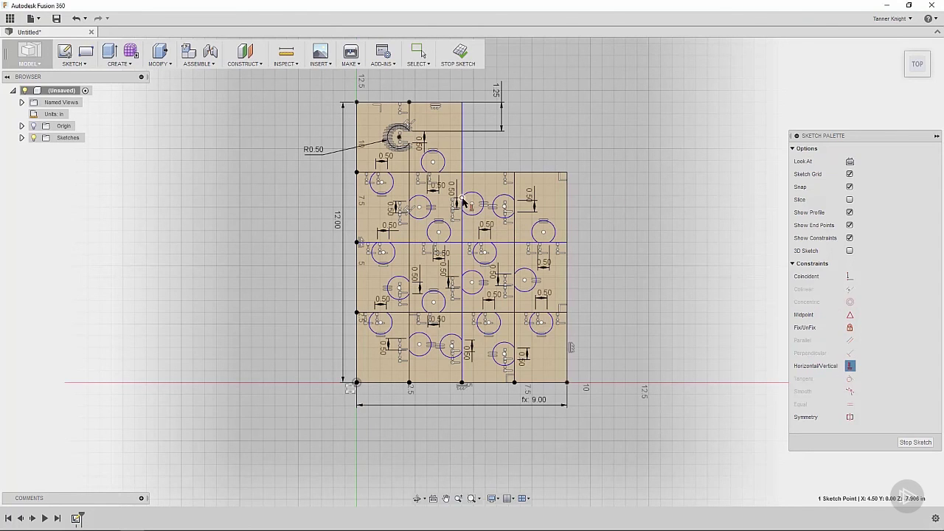
pyautogui.click(515, 201)
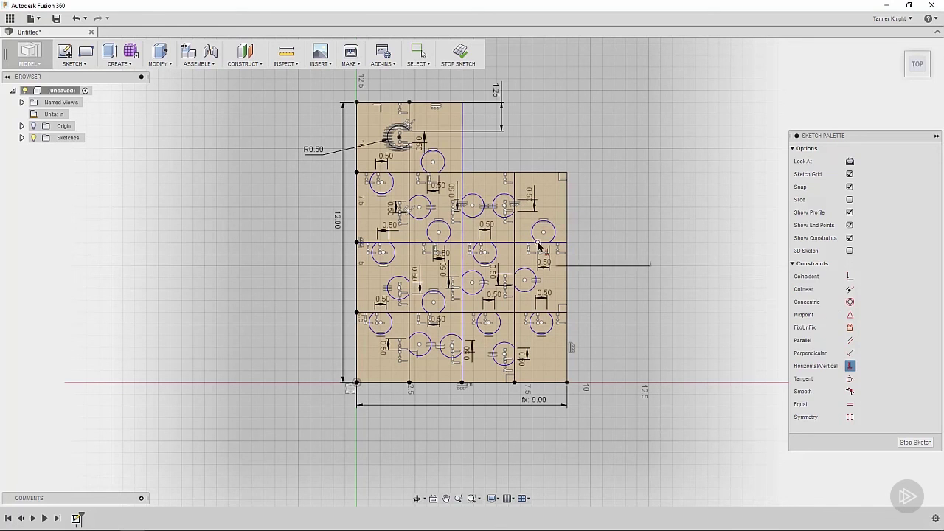
pyautogui.click(535, 292)
pyautogui.click(540, 321)
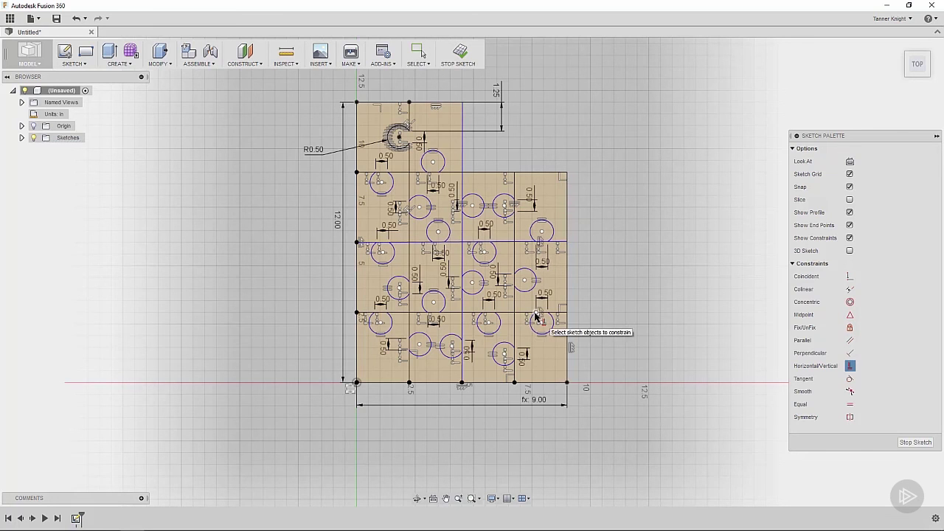
pyautogui.click(487, 321)
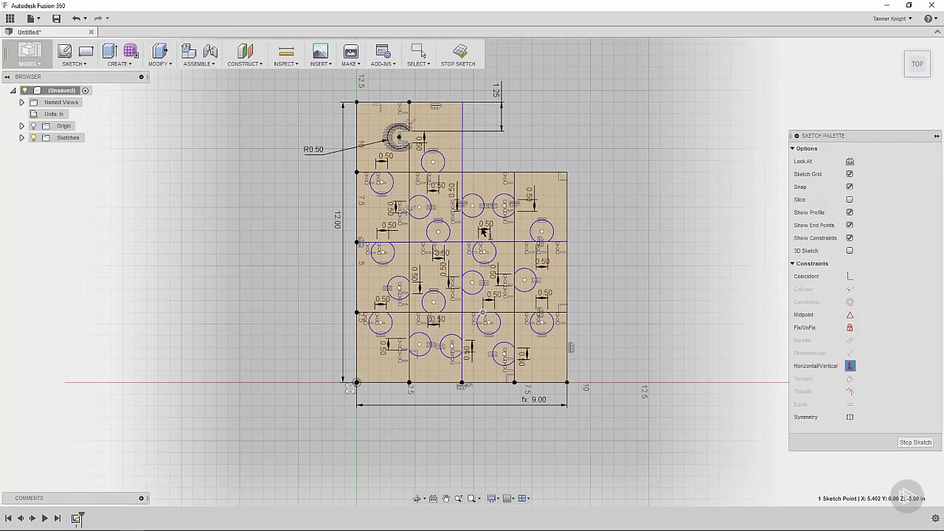
pyautogui.click(483, 251)
pyautogui.click(429, 174)
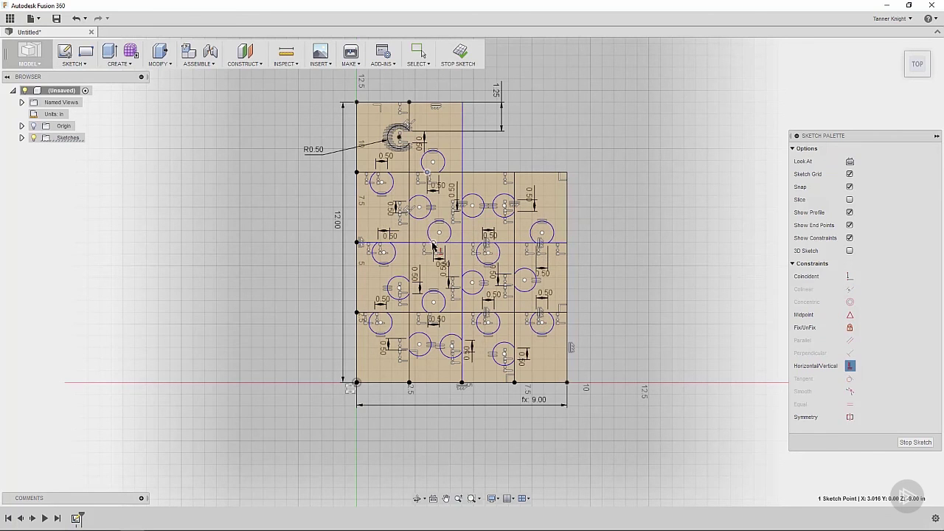
pyautogui.click(438, 234)
# Align the bottom-row and left-column tab circle centres with their neighbouring circles
pyautogui.click(433, 302)
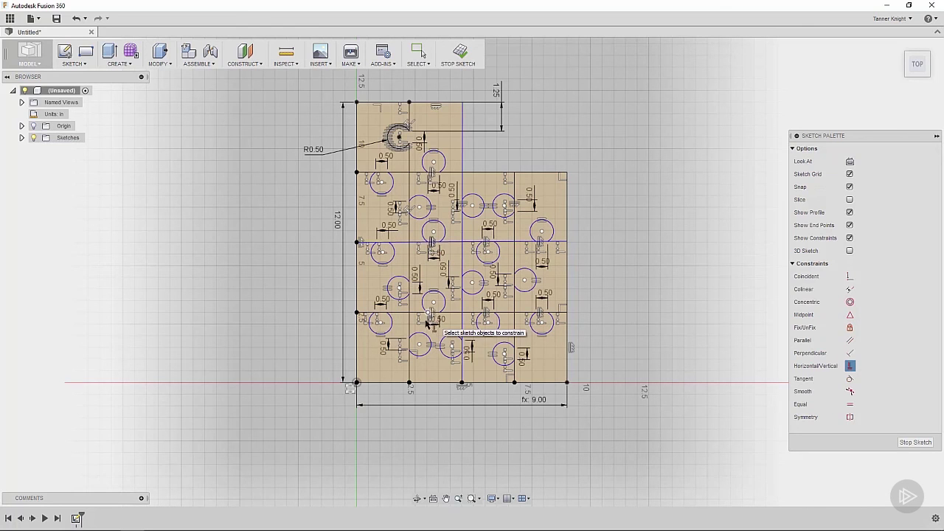
pyautogui.click(416, 344)
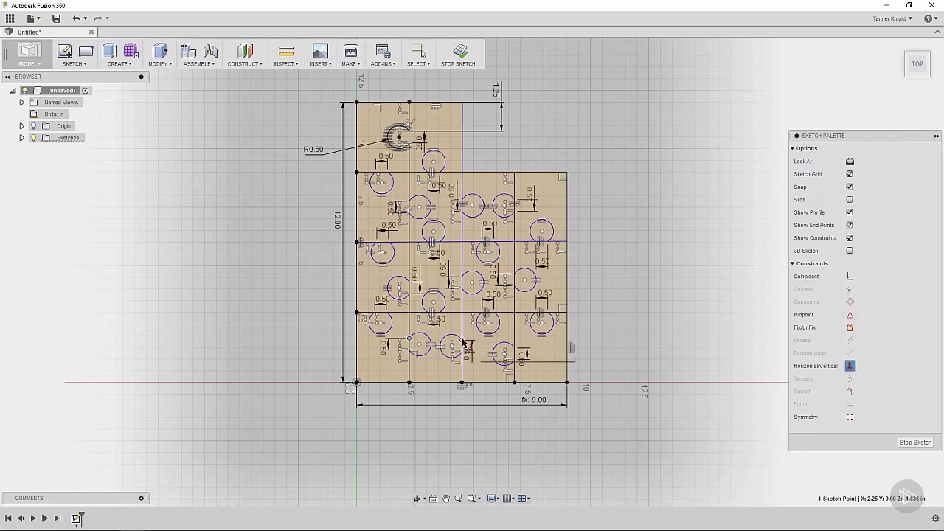
pyautogui.click(462, 341)
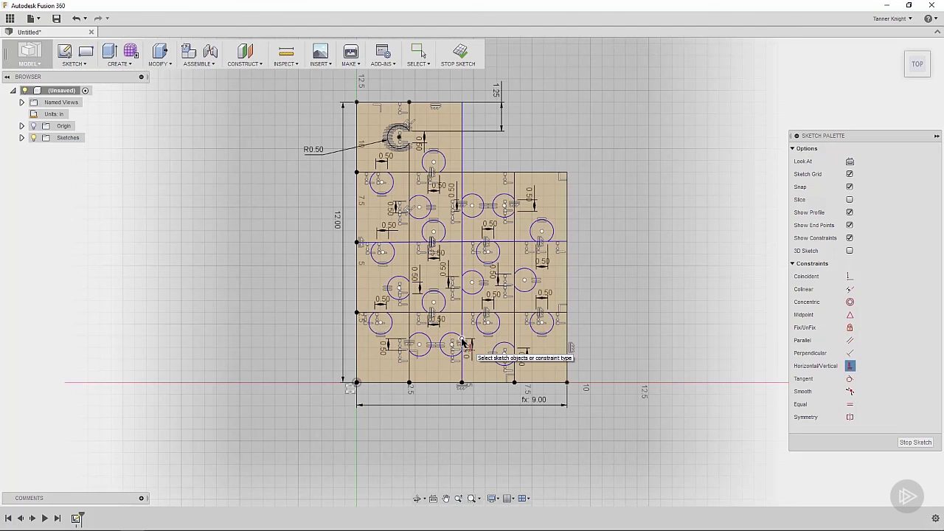
pyautogui.click(376, 172)
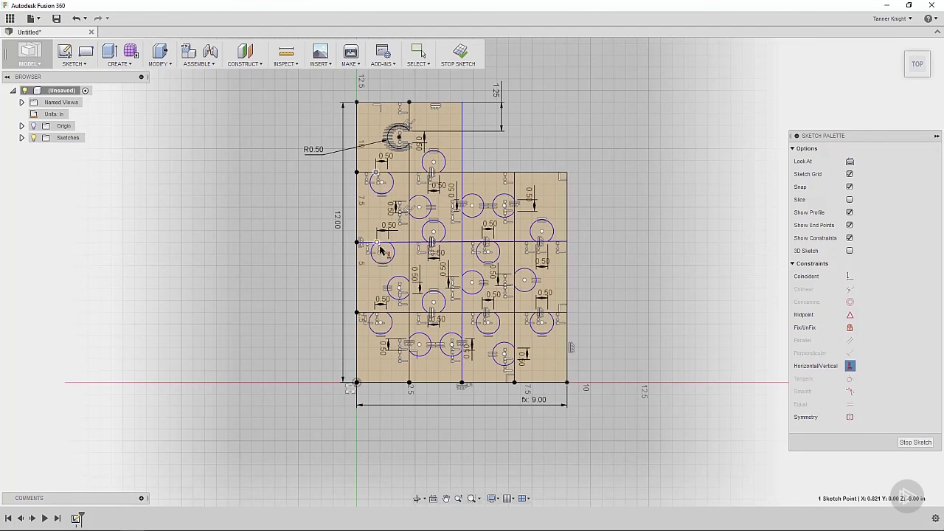
pyautogui.click(377, 246)
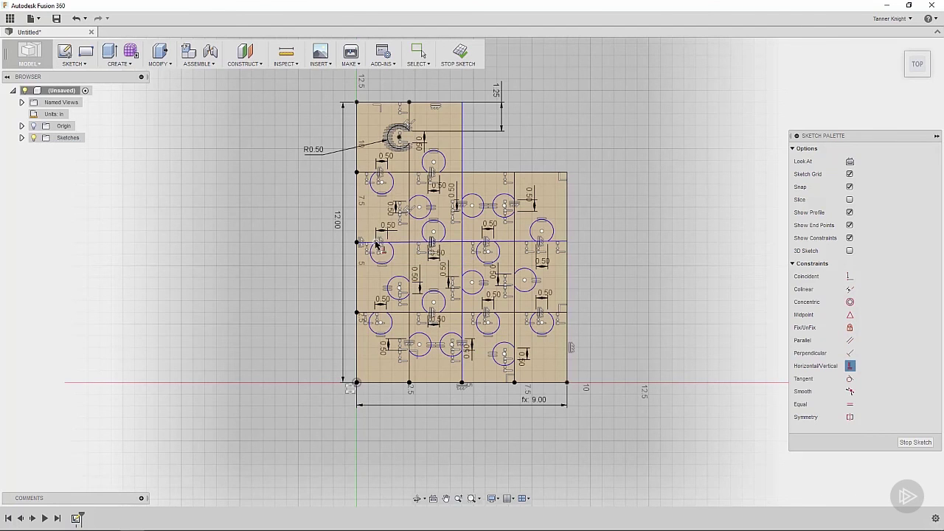
pyautogui.click(378, 243)
# Align the lower-left circle, then dimension the upper-left circle centre 0.80 from the left edge
pyautogui.click(376, 316)
pyautogui.press('Escape')
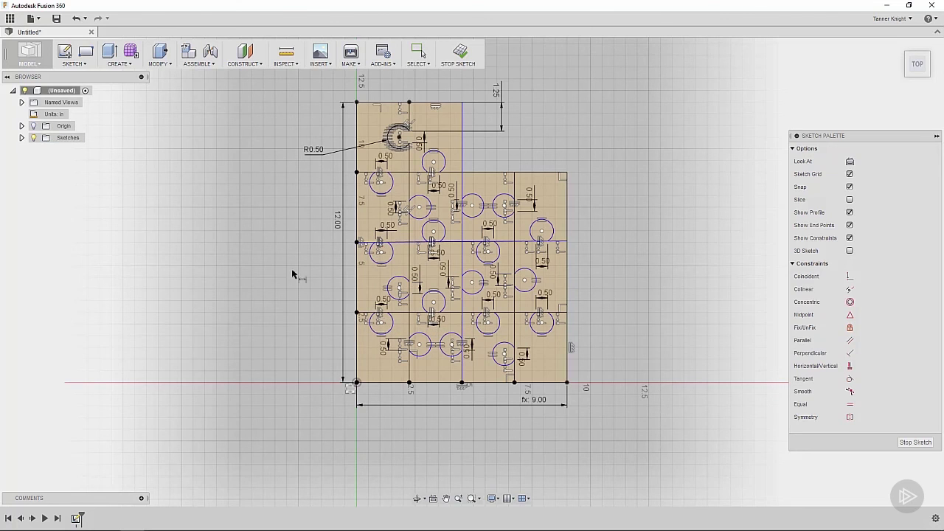
pyautogui.click(358, 173)
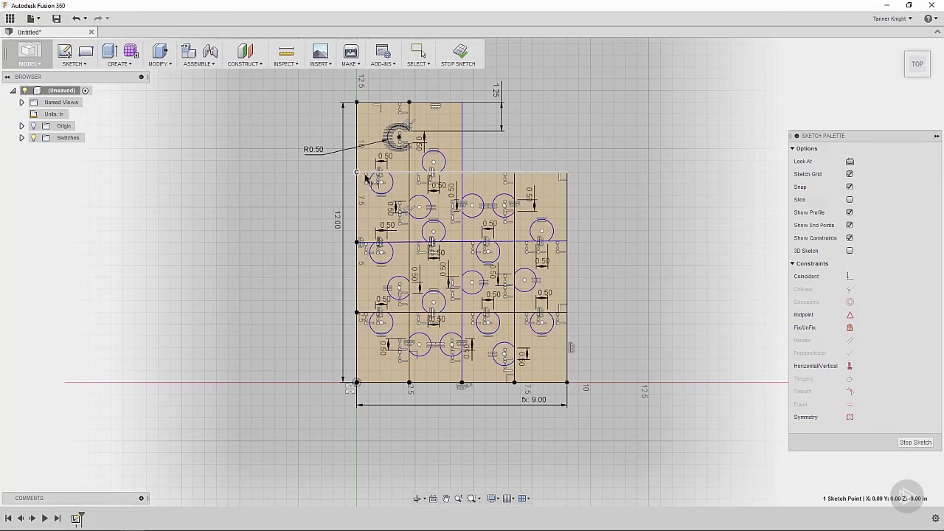
pyautogui.click(377, 172)
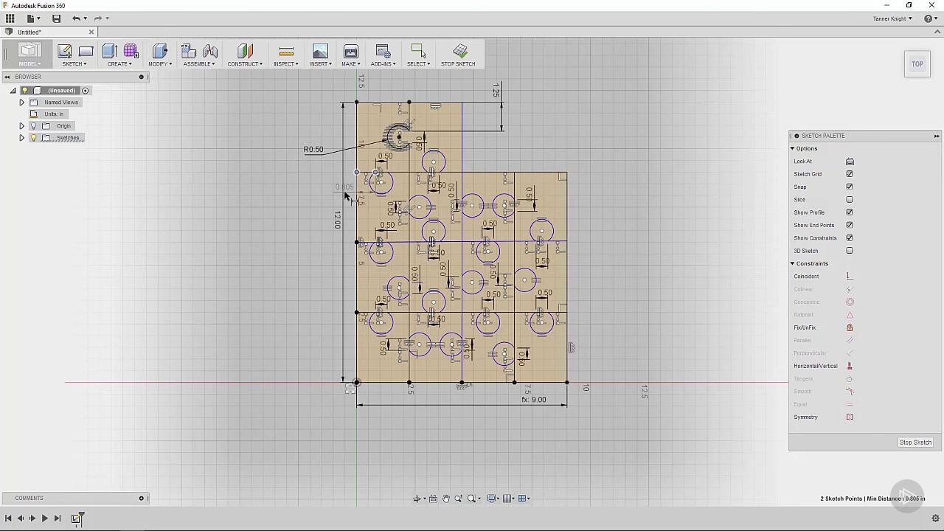
pyautogui.press('d')
pyautogui.click(344, 194)
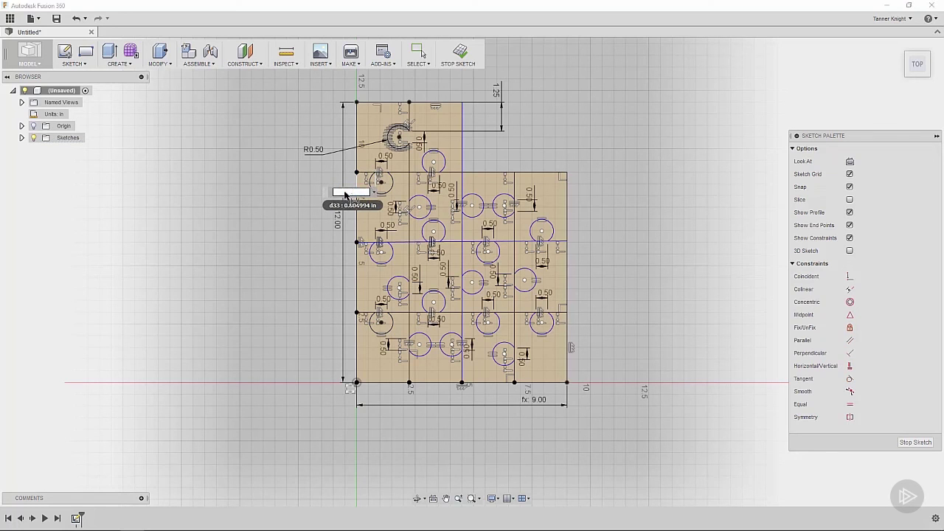
pyautogui.press('Return')
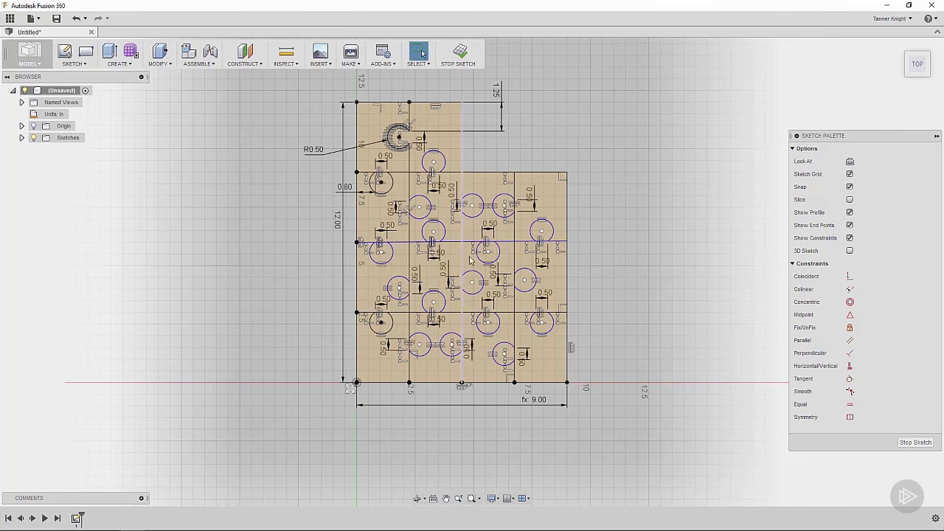
# Select a tab circle and its centre point to check its radius
pyautogui.click(480, 282)
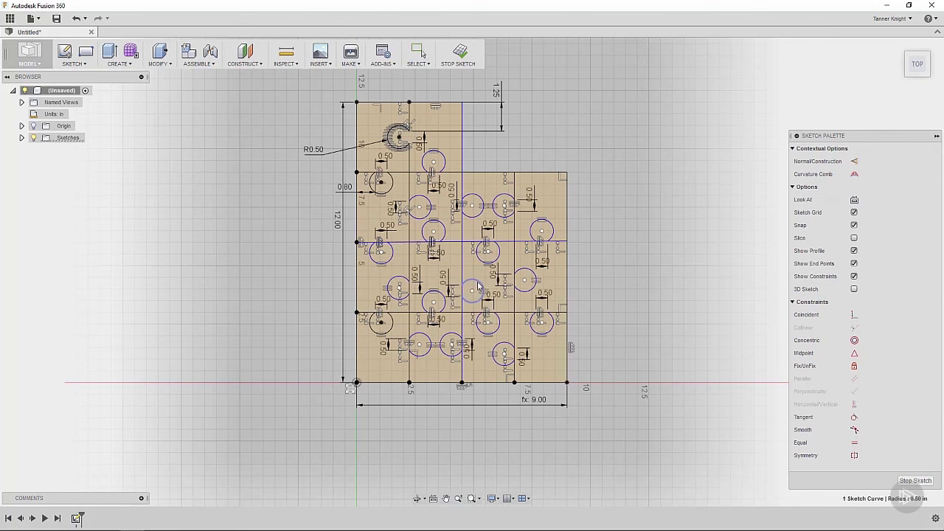
pyautogui.press('Escape')
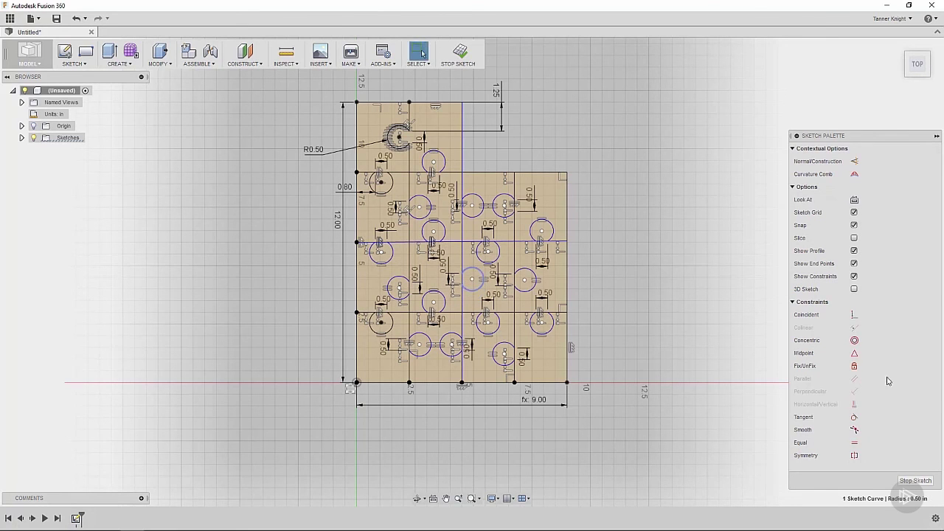
pyautogui.click(462, 285)
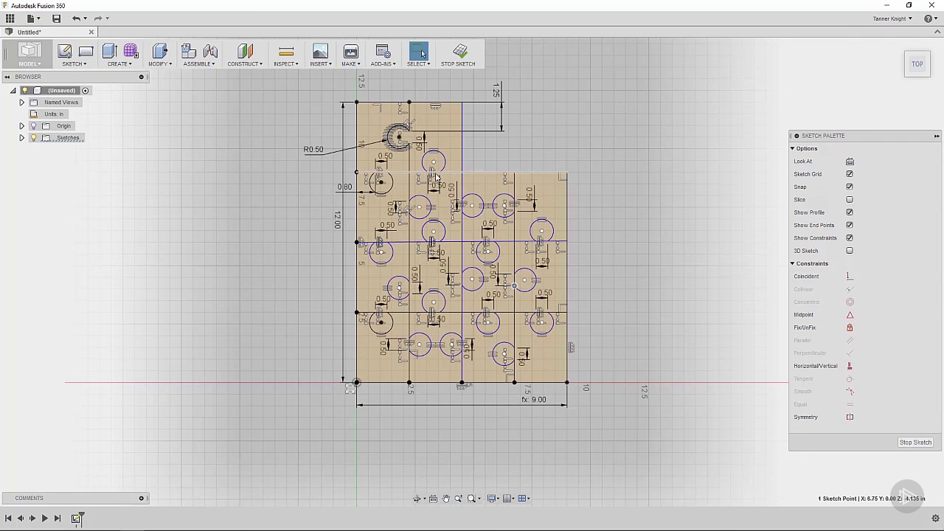
# Trim away the short grid segment inside a tab circle with the Trim tool
pyautogui.press('t')
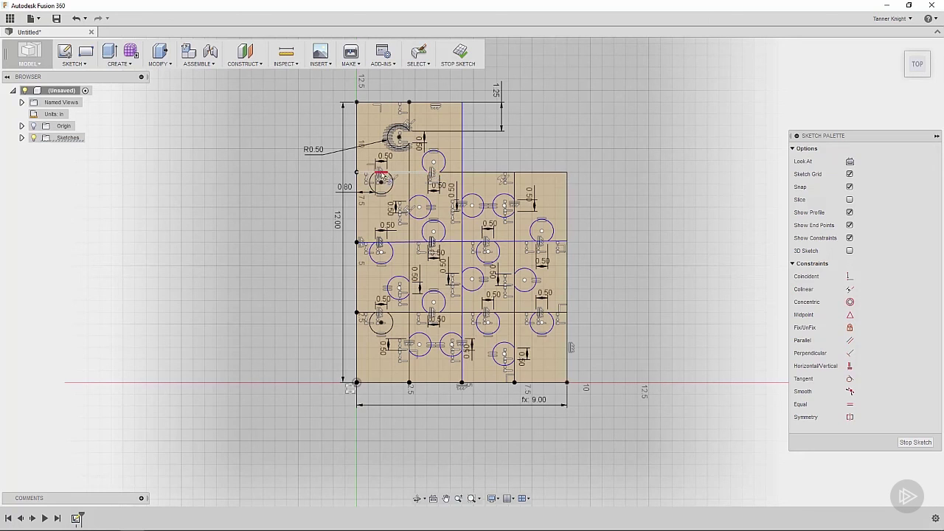
pyautogui.click(399, 194)
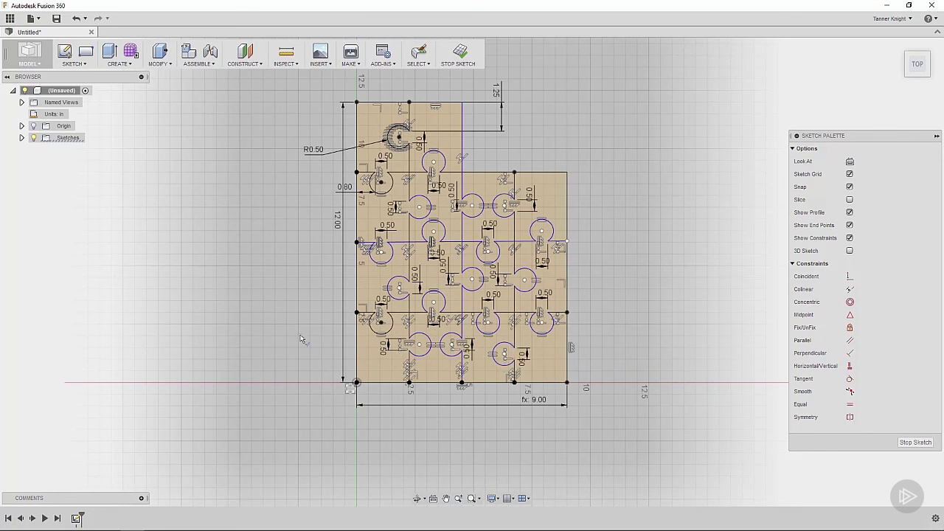
pyautogui.scroll(-2, 304, 345)
pyautogui.scroll(3, 305, 353)
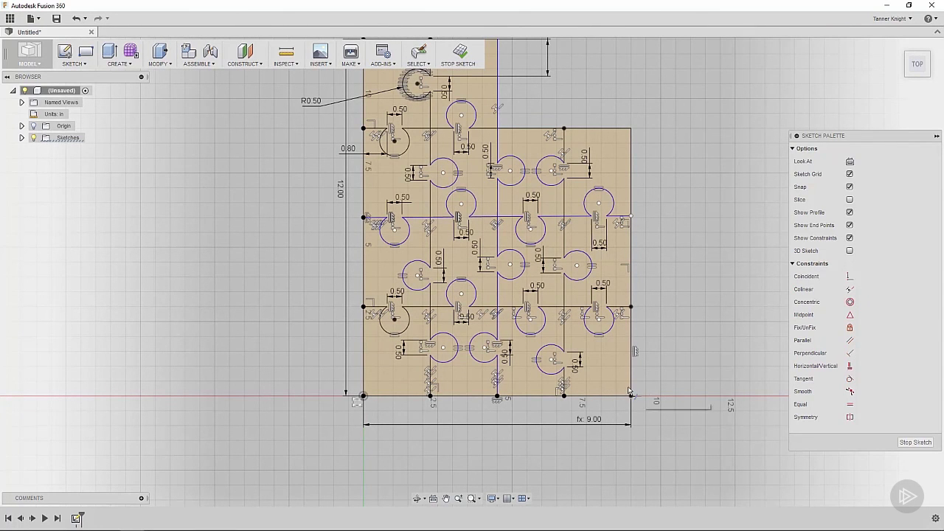
pyautogui.scroll(-3, 629, 391)
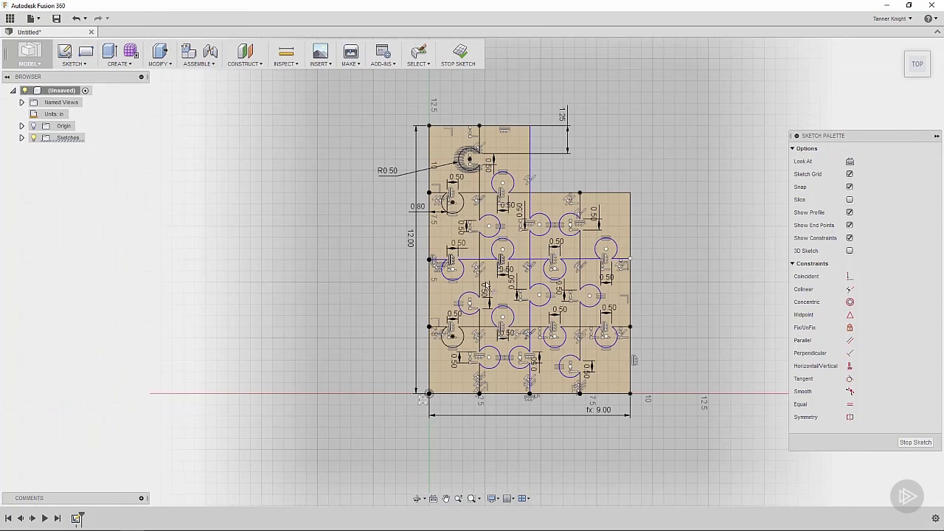
# Stop the sketch, then bring up the puzzle sketch's options in the timeline
pyautogui.click(903, 444)
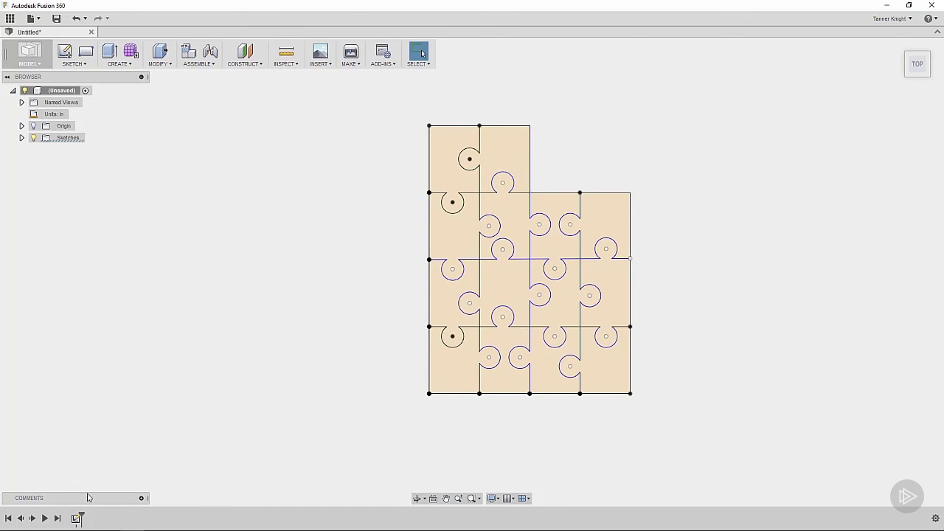
pyautogui.rightClick(76, 518)
# Edit the puzzle sketch, constrain the misplaced circle centre Horizontal/Vertical to its neighbour, and stop sketching
pyautogui.click(94, 447)
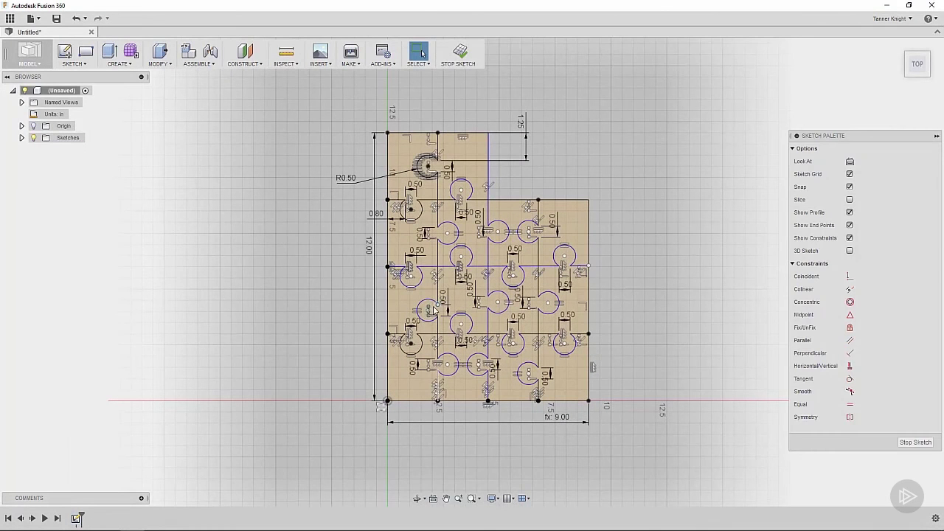
pyautogui.click(850, 366)
pyautogui.click(438, 308)
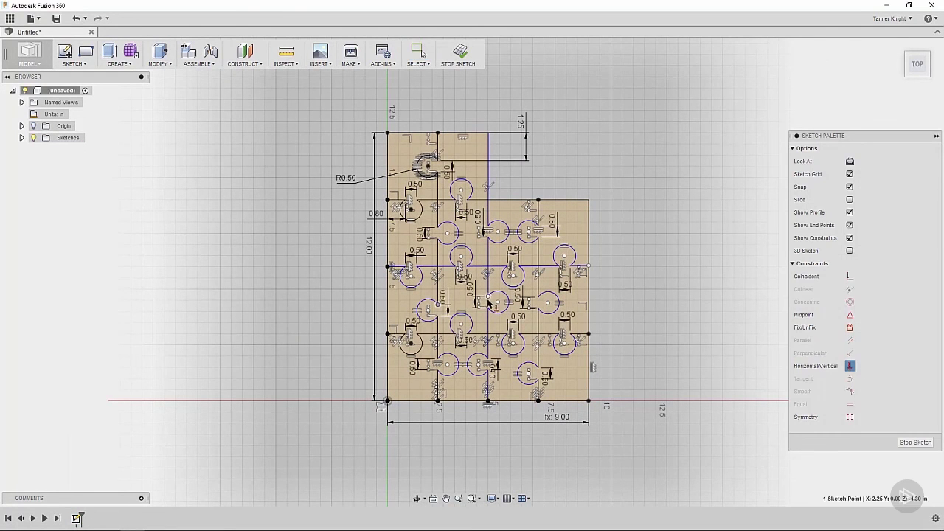
pyautogui.click(492, 303)
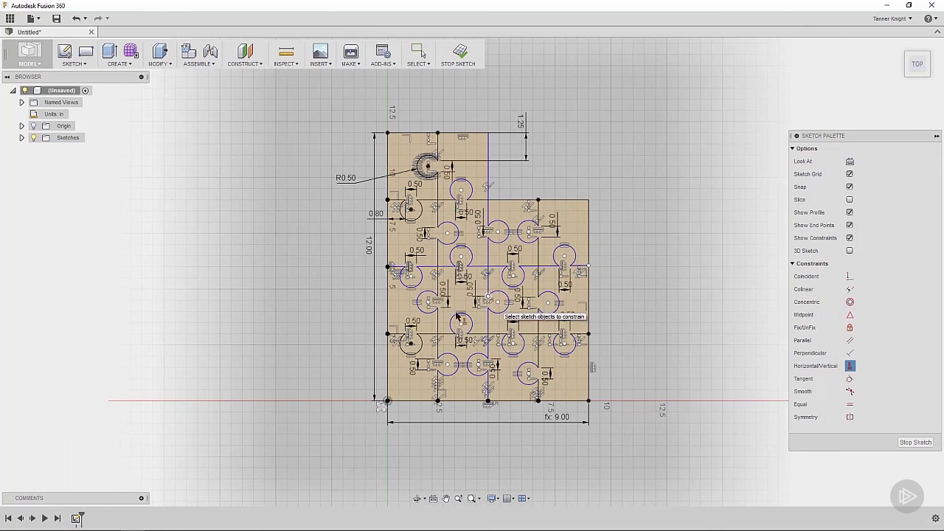
pyautogui.click(914, 443)
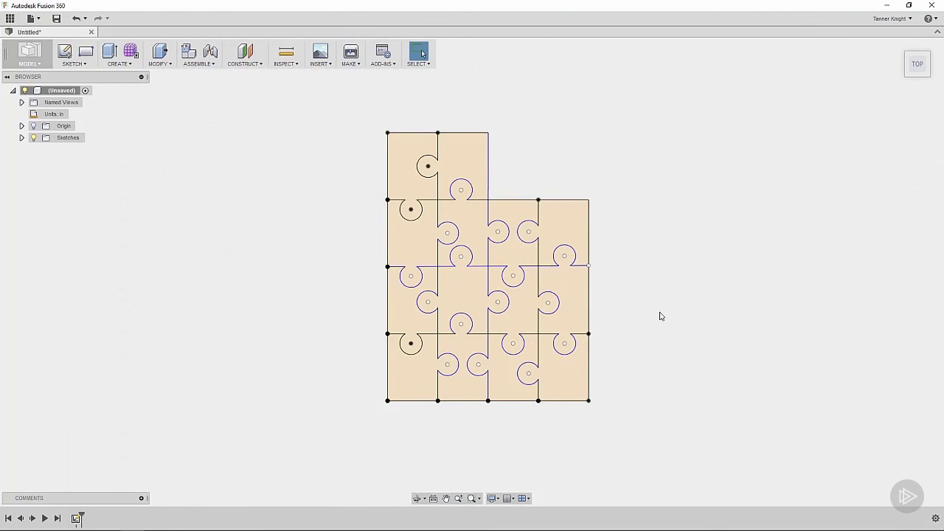